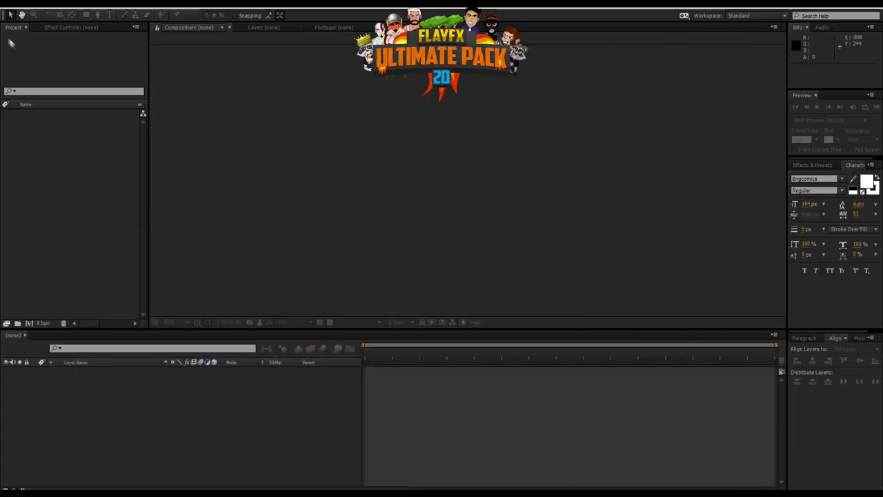
Bring up the File menu's commands for opening an existing project
left_click(9, 8)
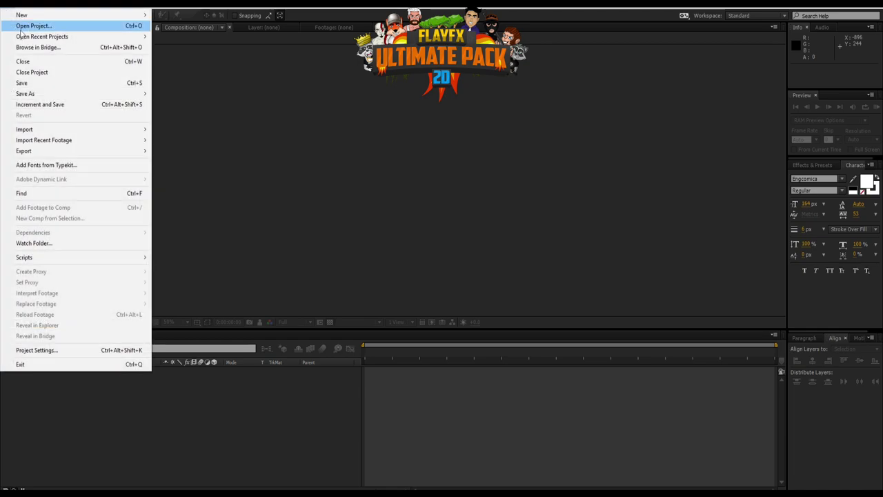
Start Open Project, discard the untitled project, go up a folder, and show All File Formats
left_click(22, 25)
left_click(449, 260)
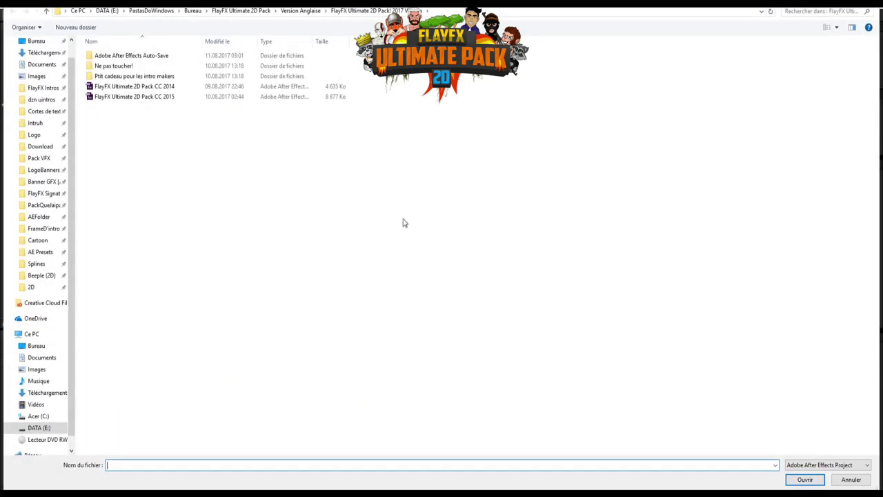
left_click(297, 11)
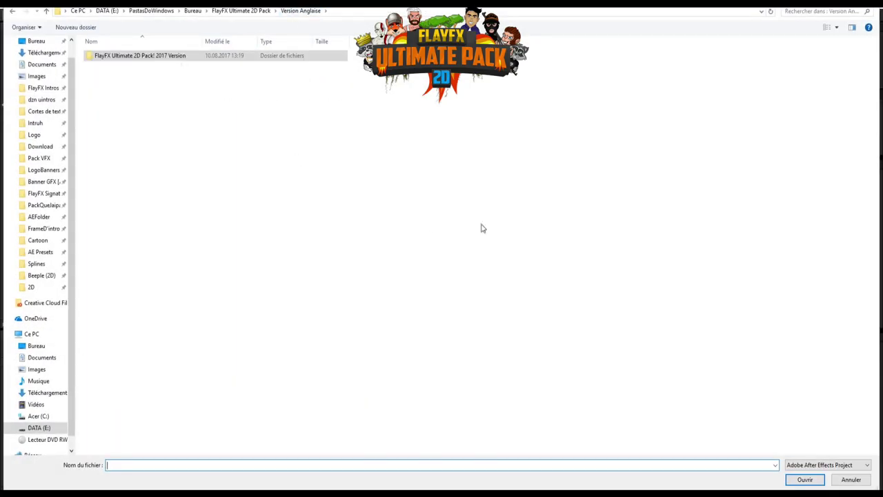
left_click(822, 464)
left_click(802, 480)
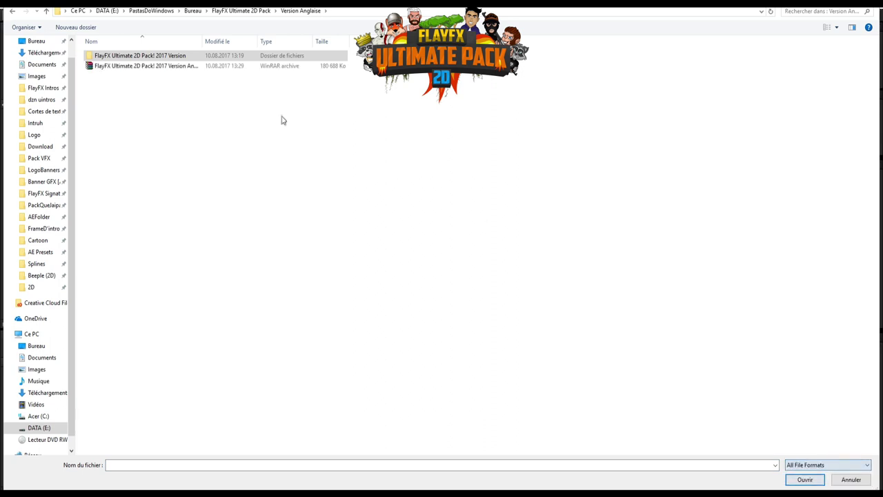
Enter the FlayFX Ultimate 2D Pack! 2017 Version folder and open FlayFX Ultimate 2D Pack CC 2014
left_click(185, 66)
right_click(184, 66)
double_click(151, 56)
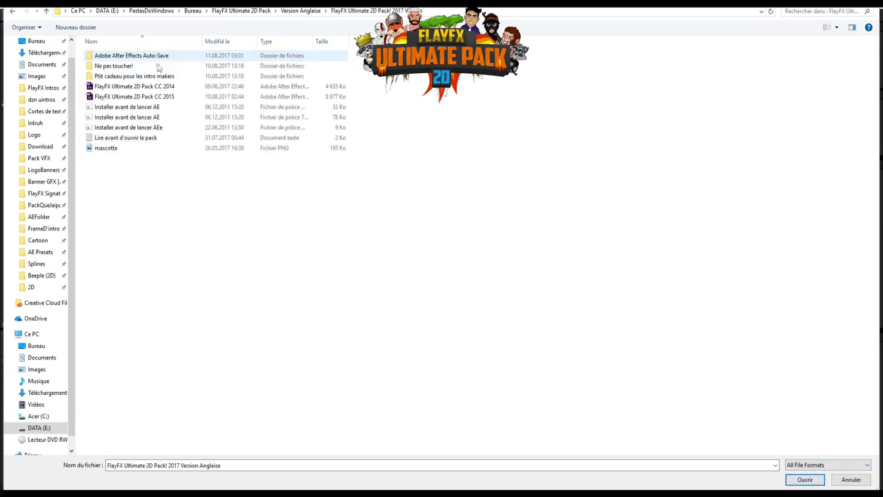
left_click(135, 127)
left_click(138, 108)
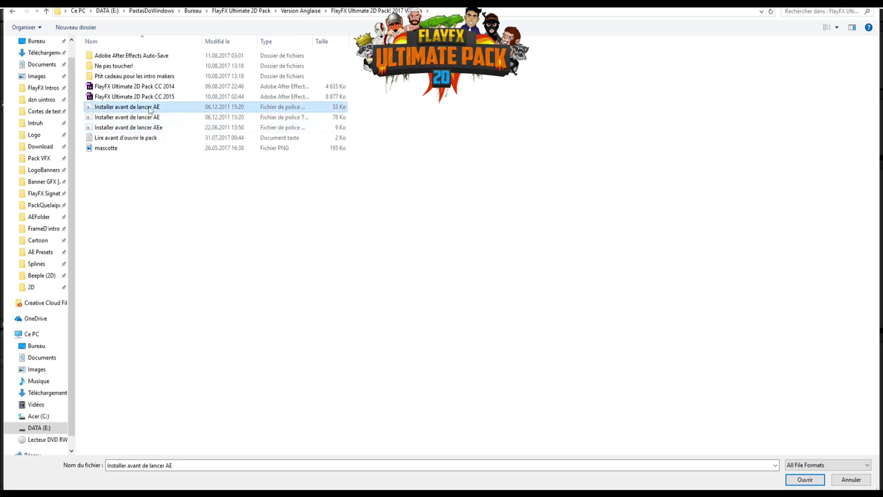
left_click(162, 99)
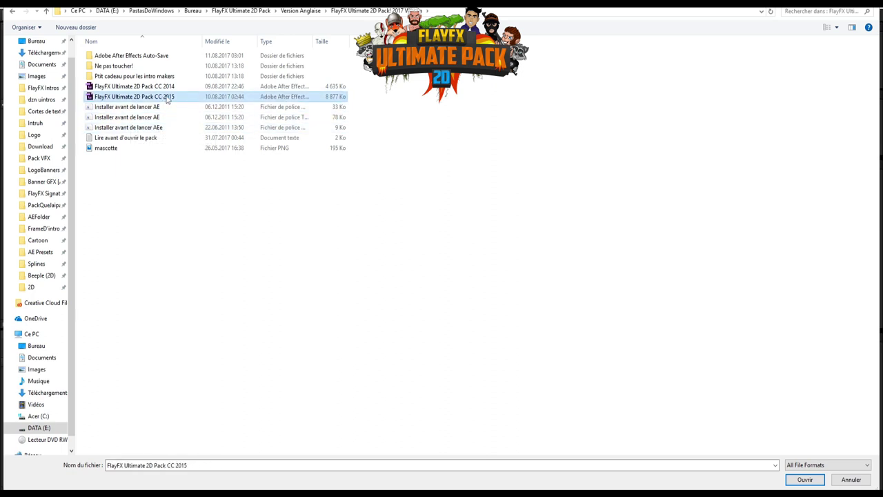
left_click(167, 88)
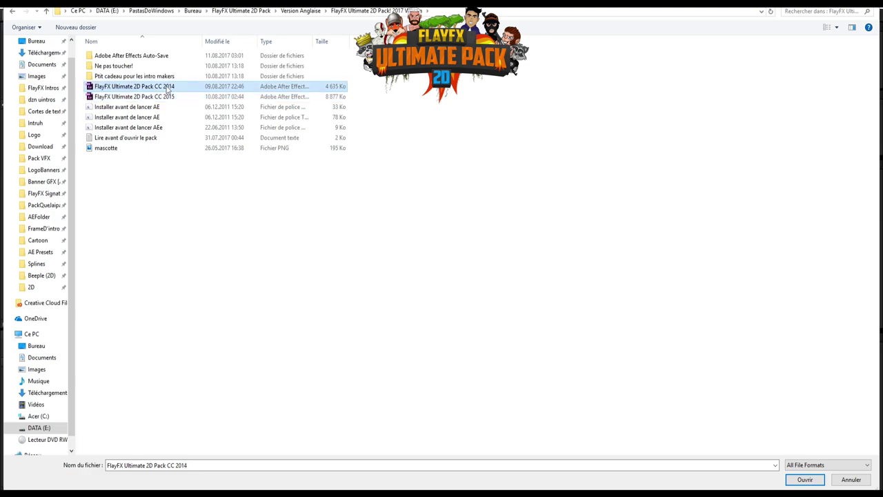
double_click(166, 88)
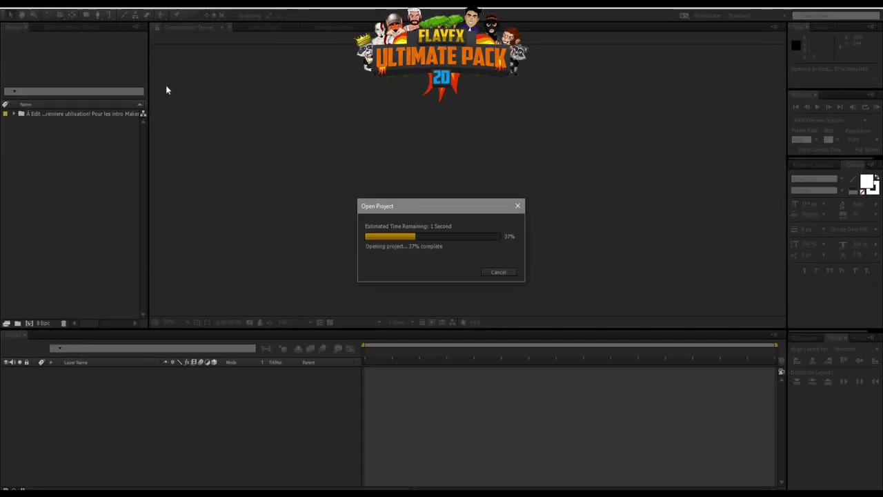
Zoom the preview to 50% and browse the Import window to the desktop's Miniature folder
key("period")
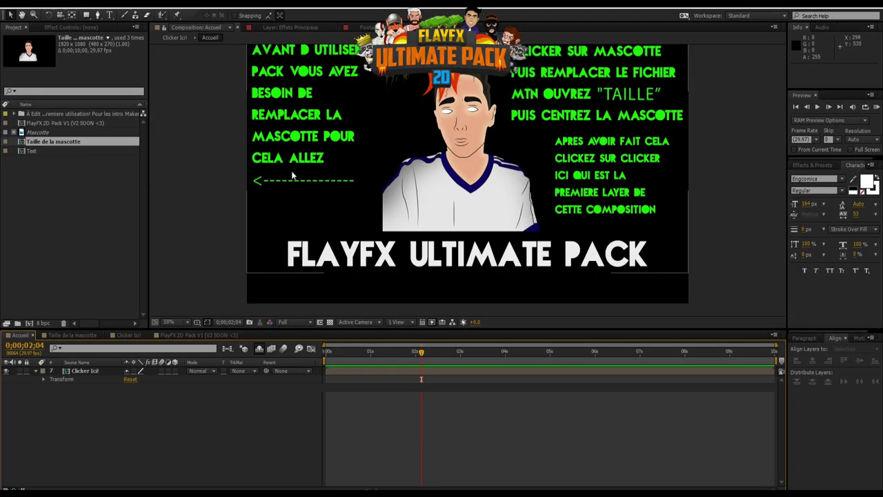
left_click(100, 210)
double_click(100, 210)
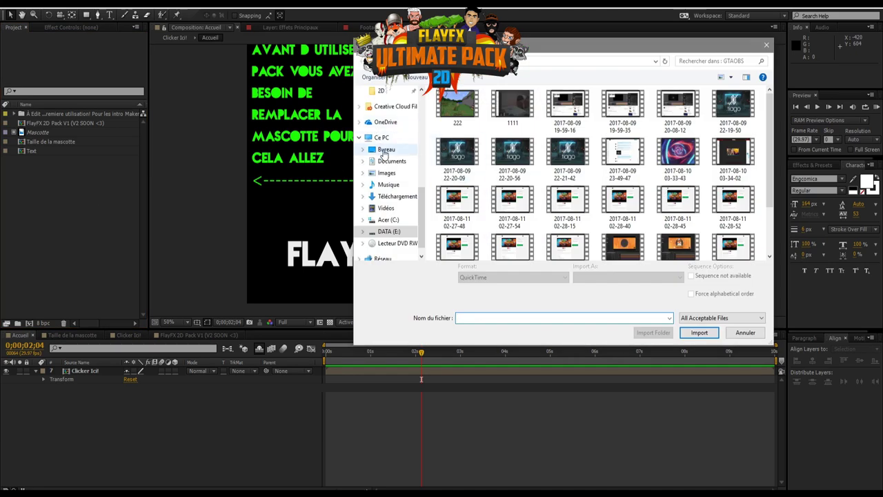
left_click(387, 149)
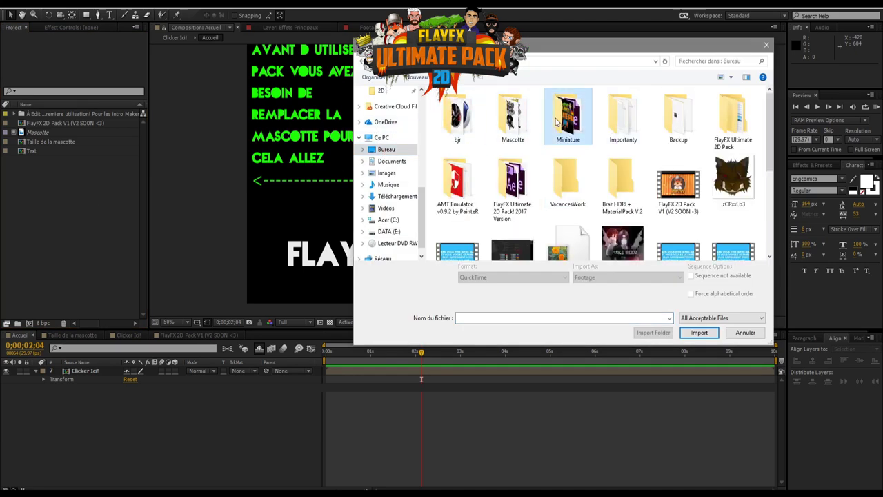
double_click(588, 121)
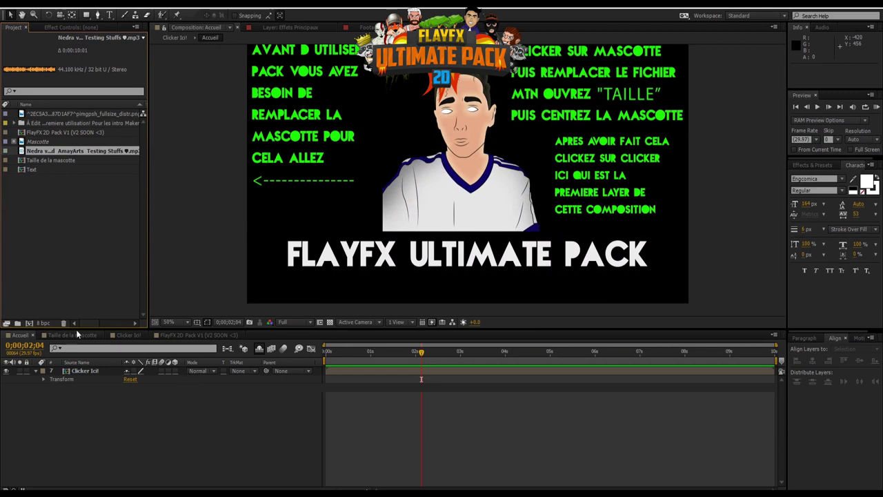
Add the mp3 track to the Clicker Ici! timeline and reveal its waveform
double_click(73, 371)
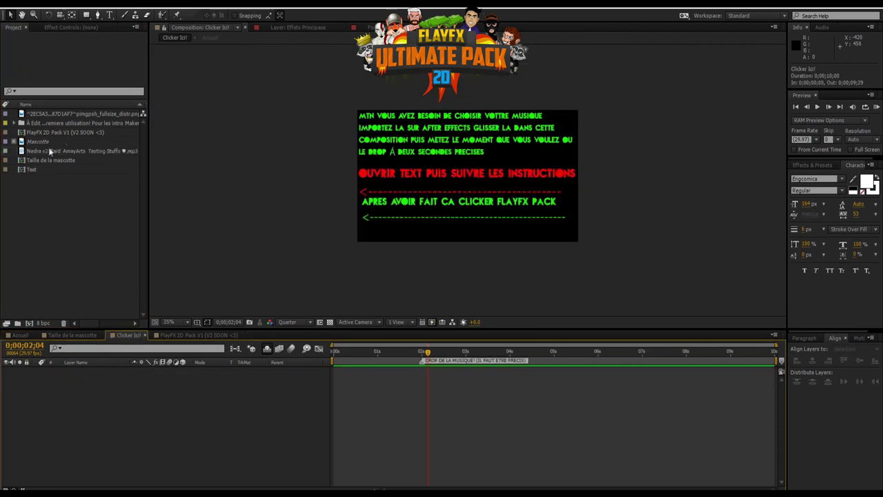
left_click_drag(55, 151, 51, 376)
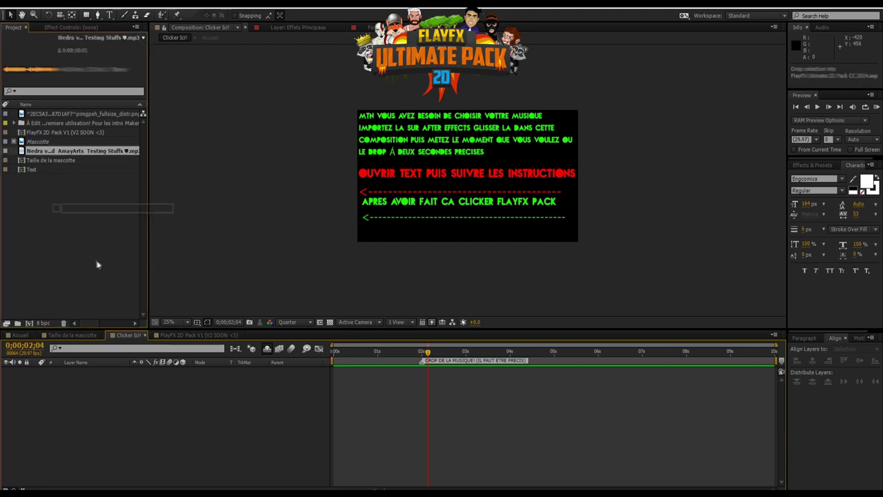
left_click(36, 371)
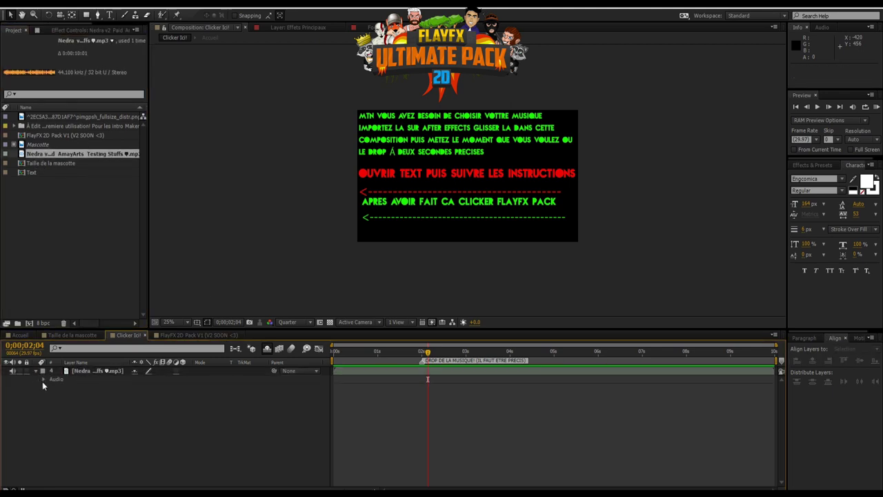
left_click(43, 379)
left_click(51, 396)
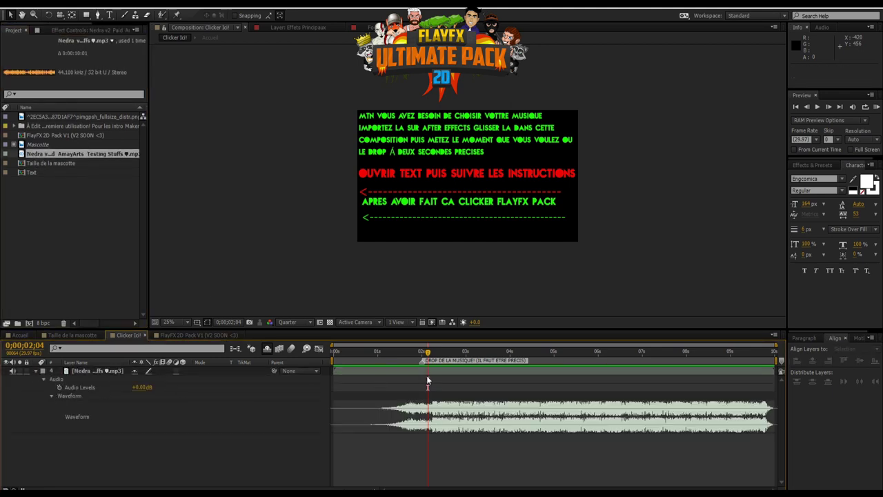
Shift the music about 7 frames earlier to meet the drop marker and preview the audio
left_click(422, 352)
mouse_move(433, 372)
left_mouse_down()
mouse_move(422, 372)
mouse_move(416, 351)
mouse_move(392, 352)
left_mouse_up()
left_click(420, 361)
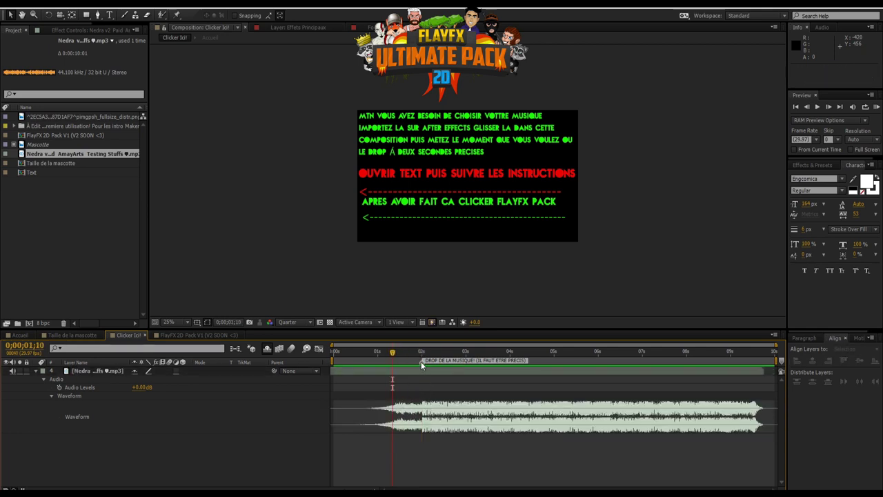
key("KP_Decimal")
left_click(264, 359)
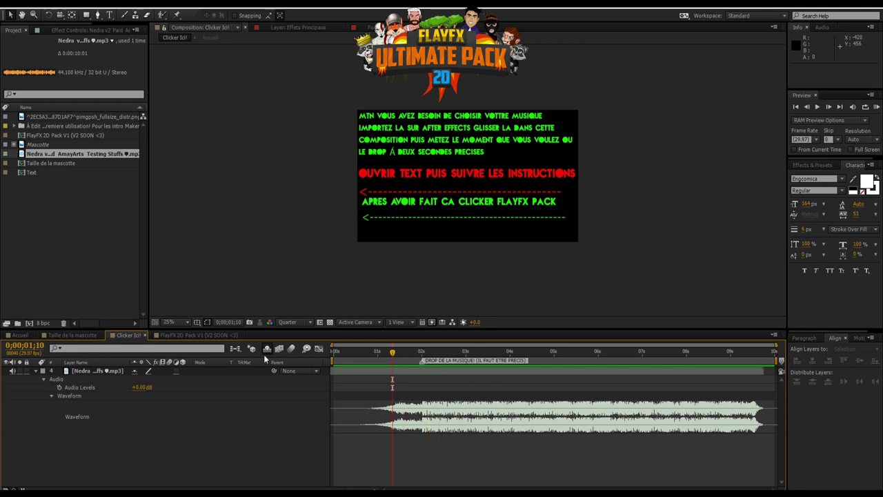
In Taille de la mascotte, delete the old mascot layer and add the fox image
left_click(37, 372)
left_click(67, 335)
left_click(177, 370)
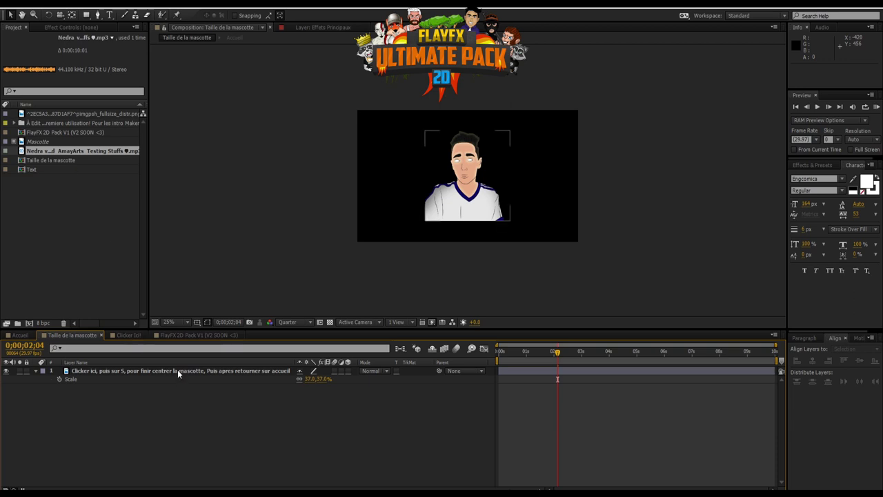
key("Delete")
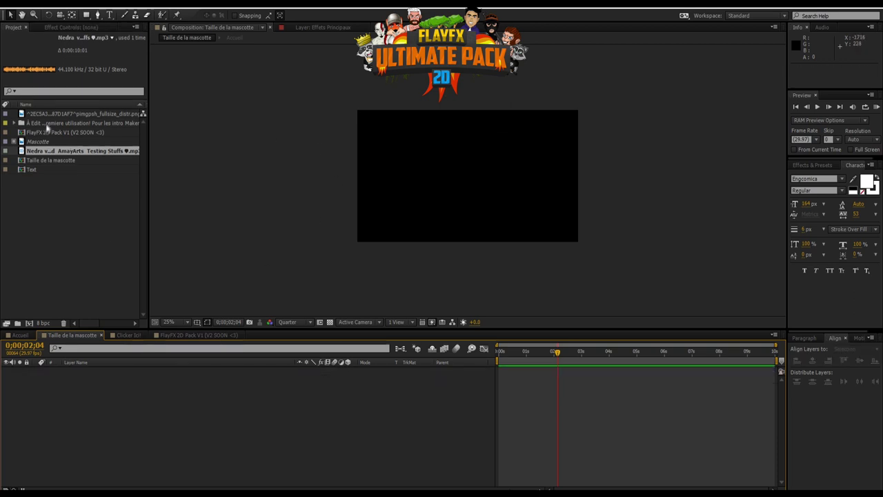
left_click_drag(69, 114, 168, 390)
Set the fox layer's Scale to 115%
key("s")
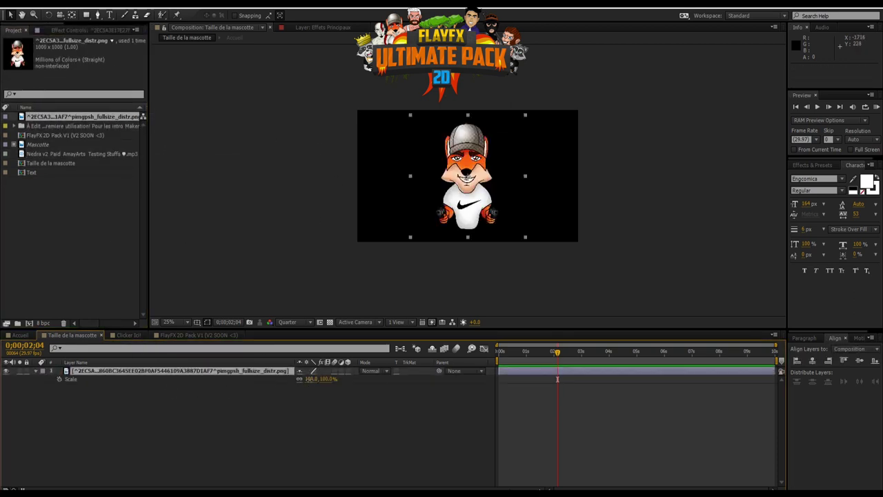
left_click(308, 379)
type("11")
key("Return")
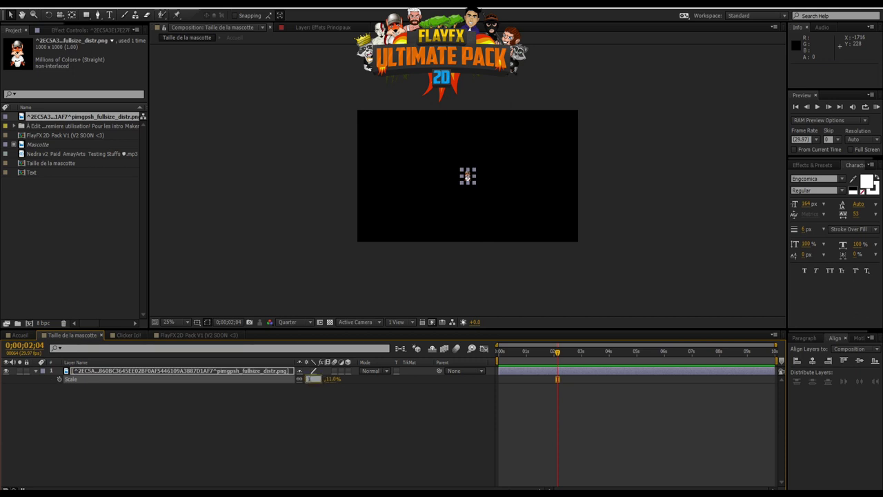
type("115")
key("Return")
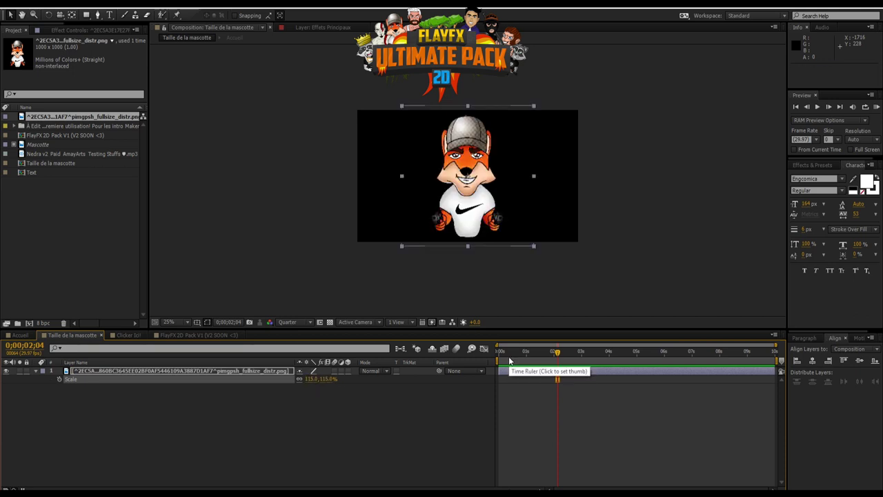
Set the viewer magnification to Fit and collapse the fox layer's Scale property
left_click(527, 279)
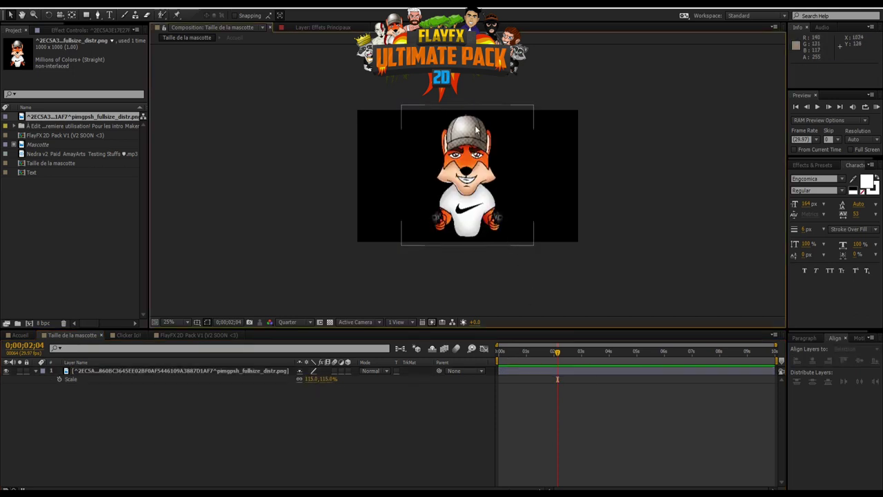
left_click(469, 239)
key("period")
key("period")
key("period")
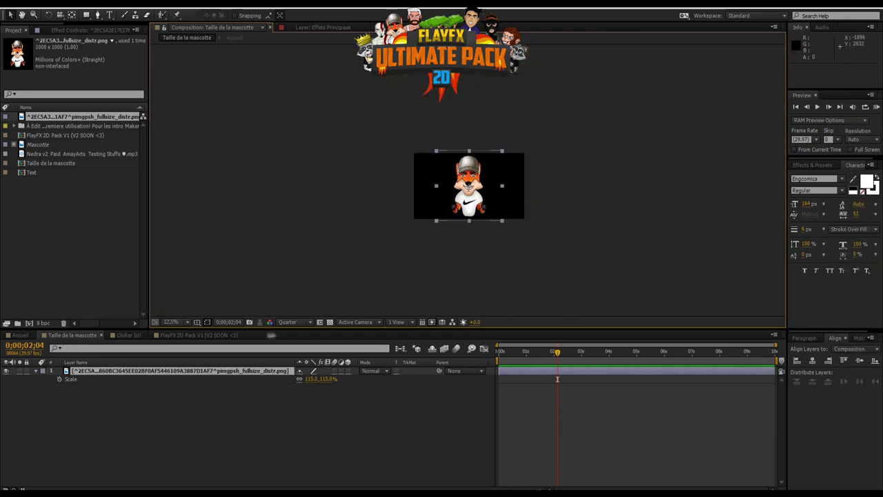
left_click(168, 322)
left_click(211, 151)
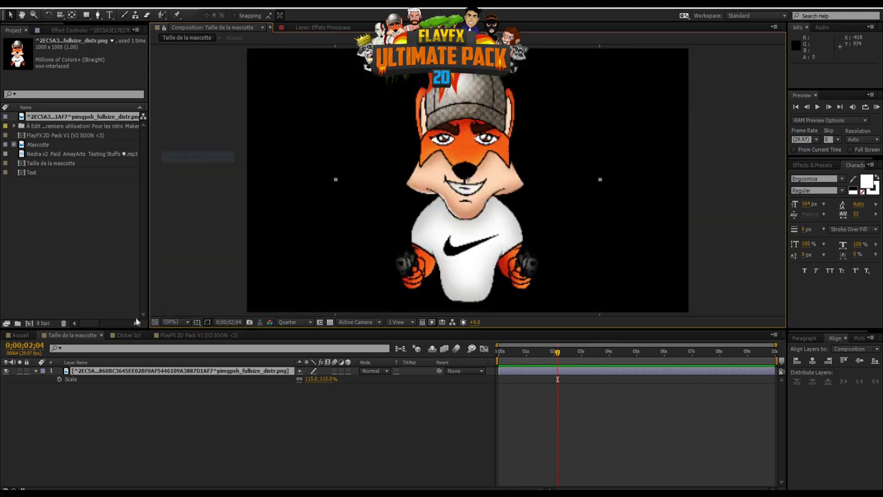
left_click(35, 370)
In the Text composition, replace the FLAYFX title with KOWZYY
double_click(35, 173)
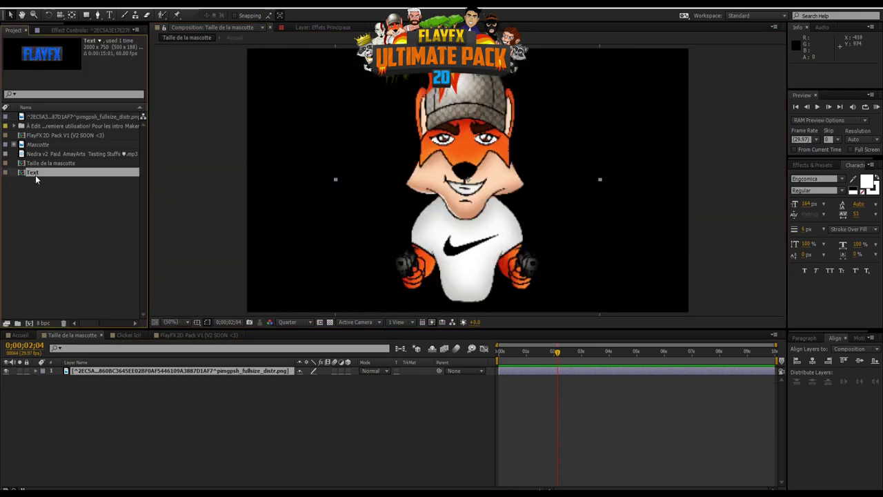
left_click(109, 17)
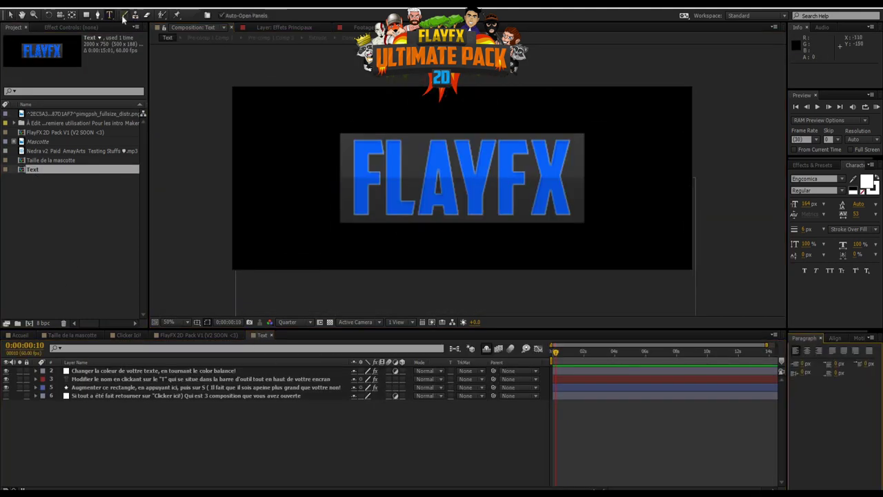
left_click_drag(573, 178, 218, 181)
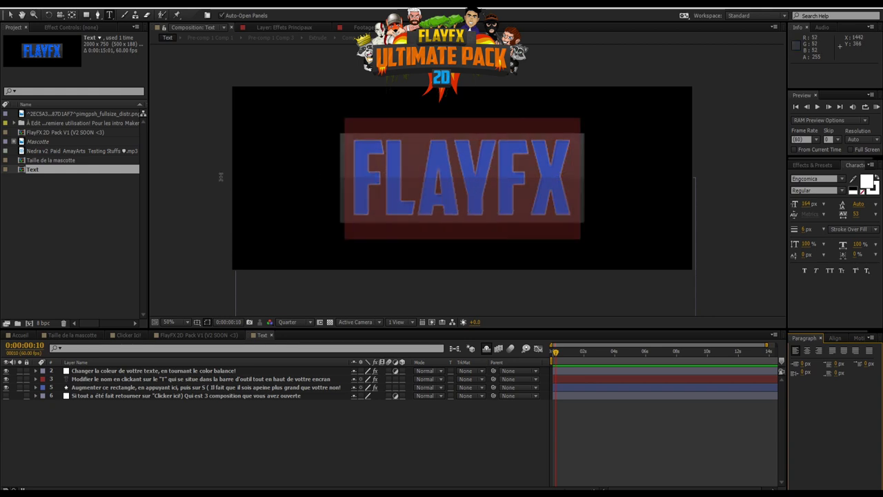
type("KOWE")
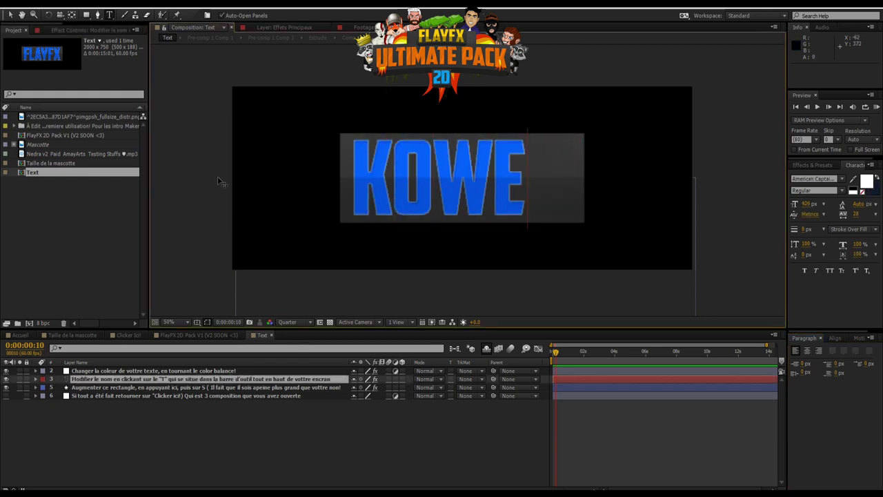
key("BackSpace")
type("ZYY")
Centre KOWZYY horizontally in the composition using the Align panel
left_click(835, 338)
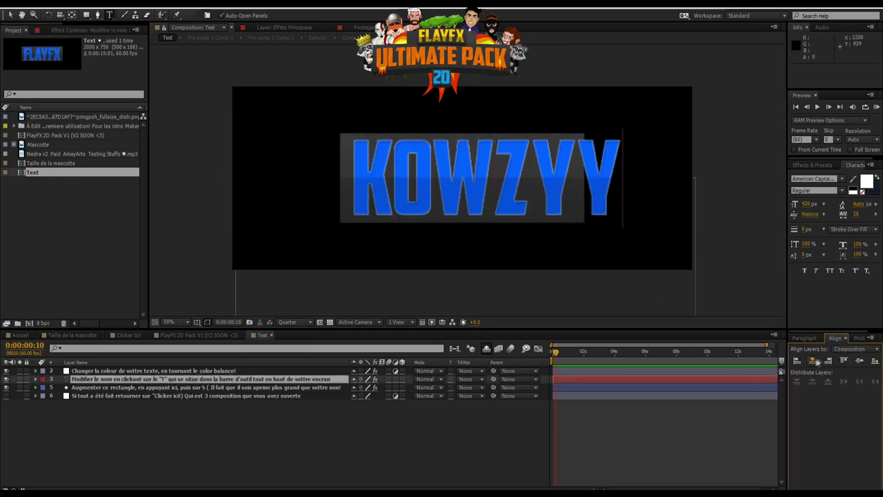
left_click(813, 360)
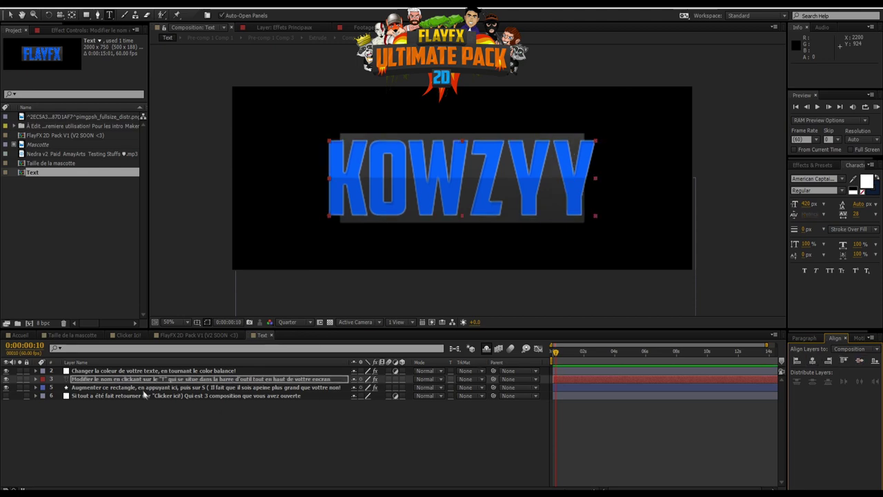
left_click(176, 6)
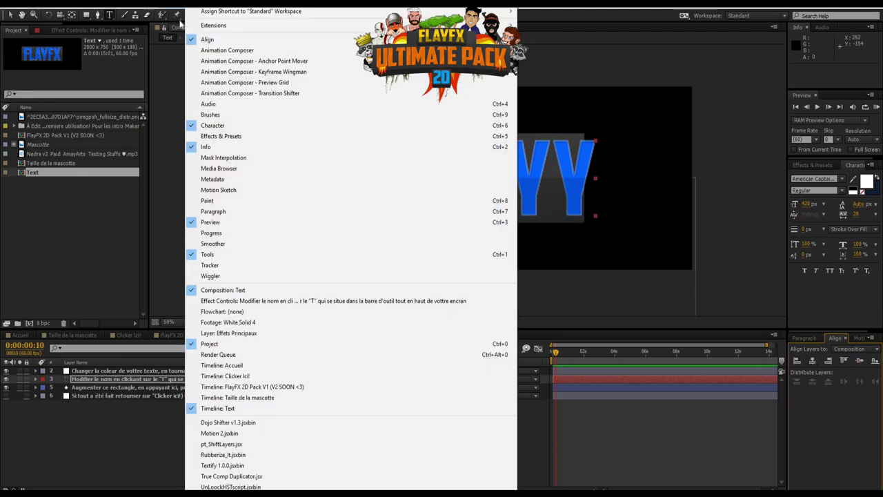
left_click(813, 366)
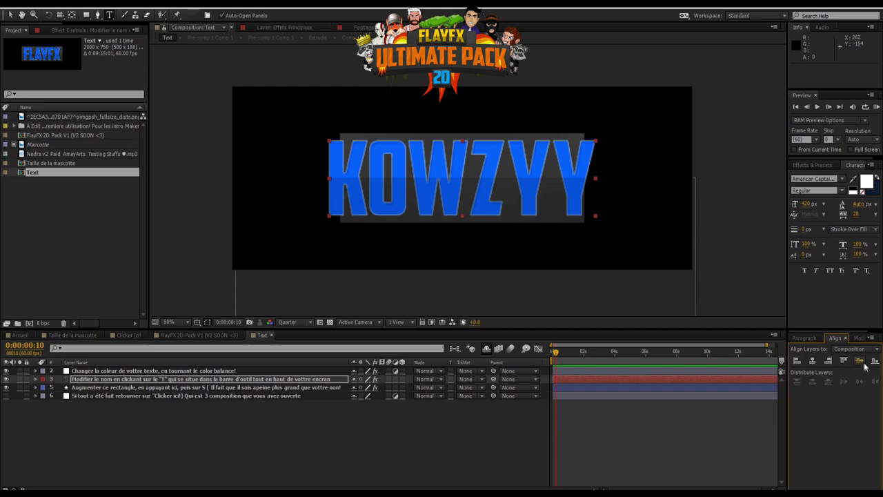
Widen the rectangle behind the title to about 102.4% Scale and undo an accidental text layer
left_click(84, 389)
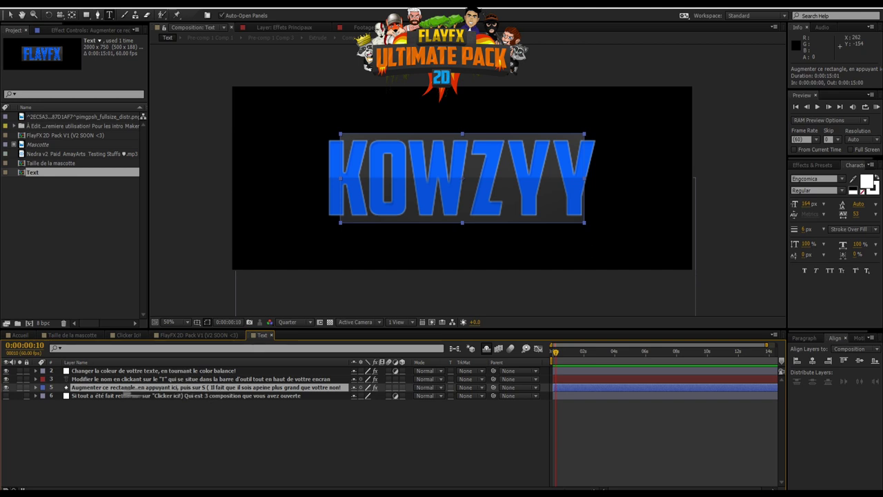
key("s")
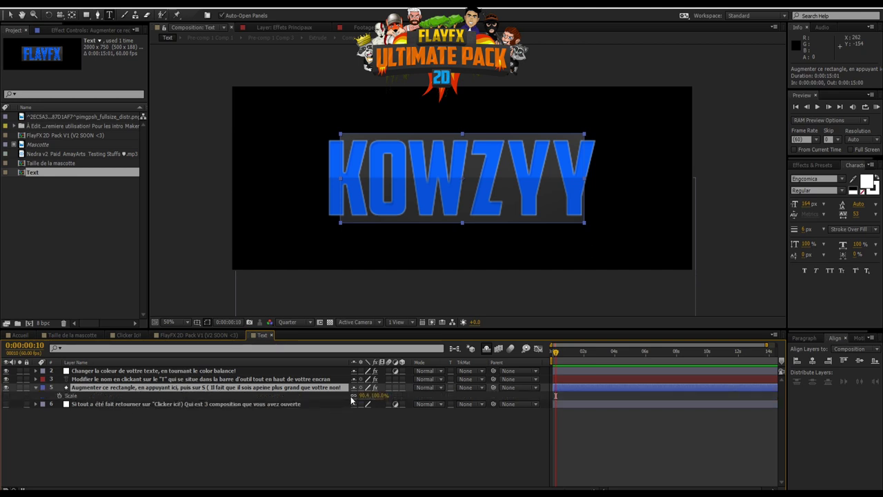
mouse_move(362, 396)
left_mouse_down()
mouse_move(396, 396)
mouse_move(351, 401)
left_mouse_up()
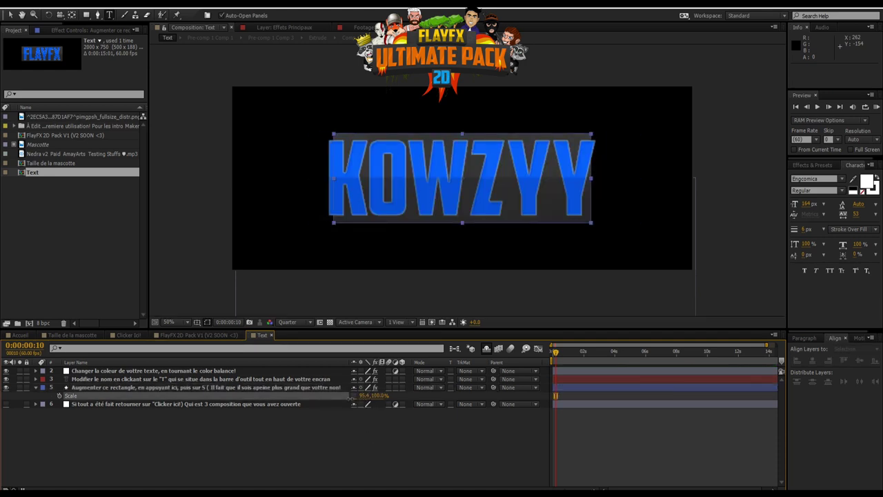
key("ctrl+alt+shift+t")
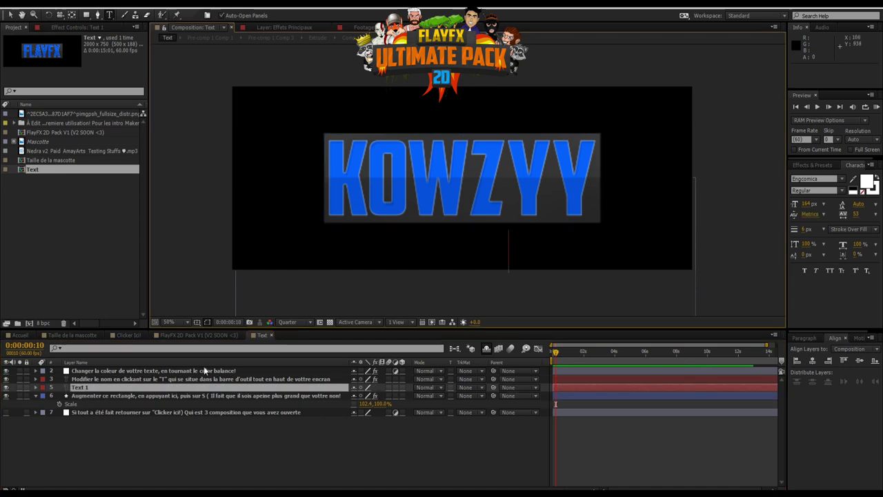
key("ctrl+z")
left_click(191, 371)
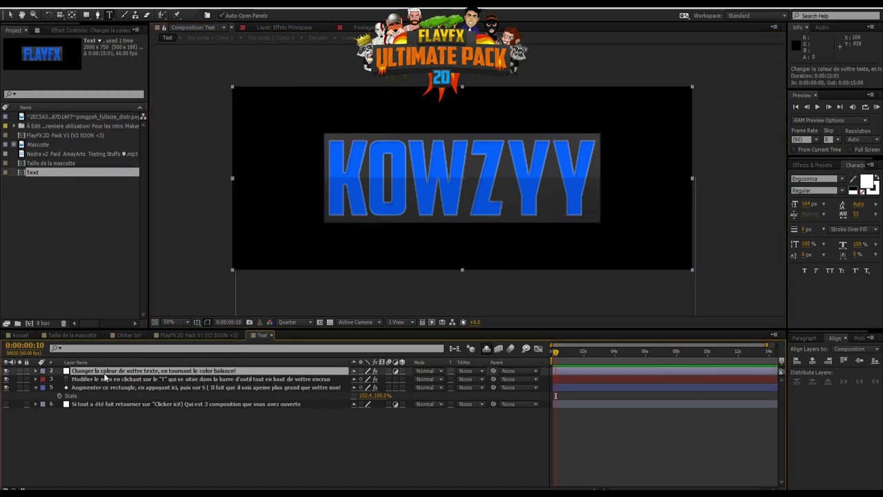
Shift the Color Balance (HLS) Hue so the KOWZYY title turns orange
left_click(74, 30)
left_click_drag(90, 69, 82, 112)
left_click(201, 336)
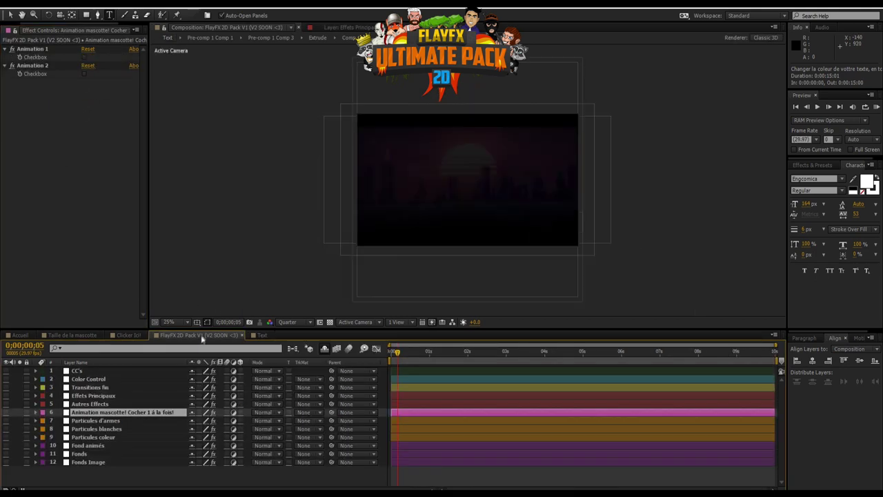
Move to about 3 seconds in FlayFX 2D Pack V1 and select the Fonds Image layer
left_click(487, 353)
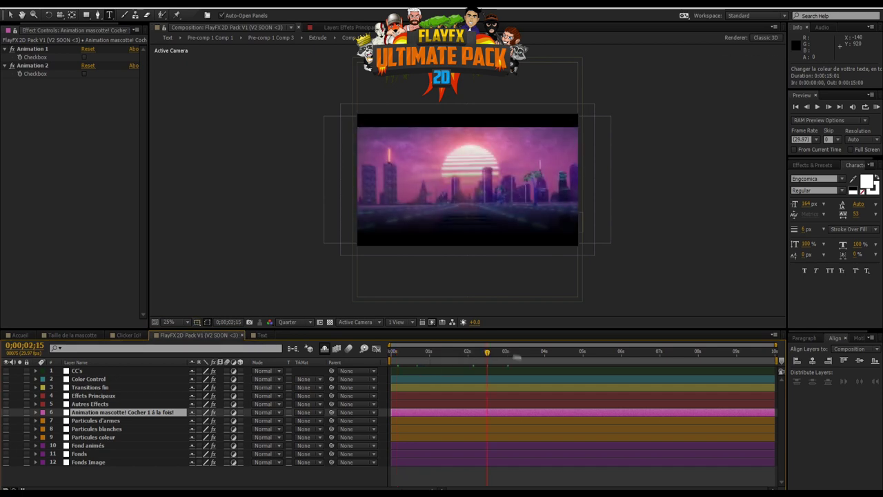
left_click(514, 353)
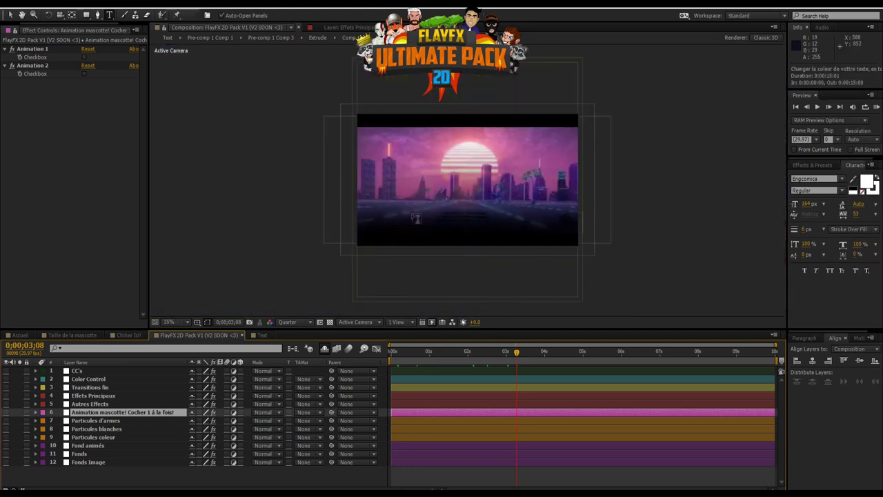
left_click(14, 30)
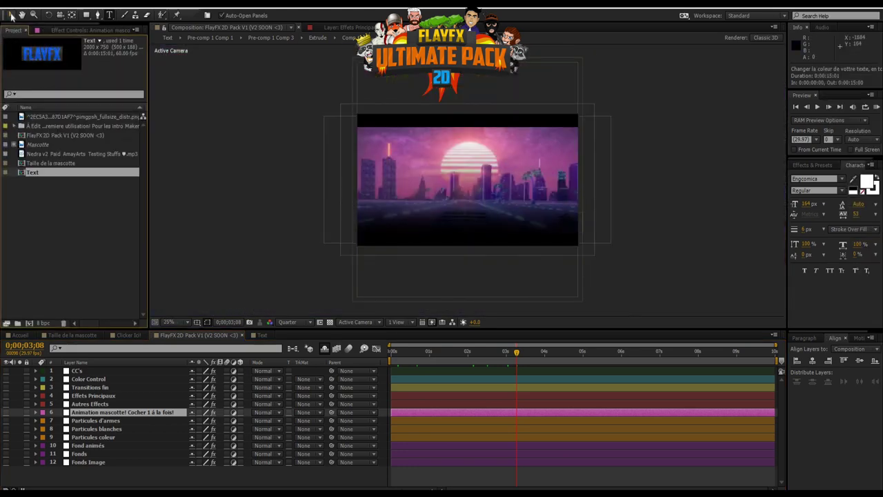
left_click(81, 31)
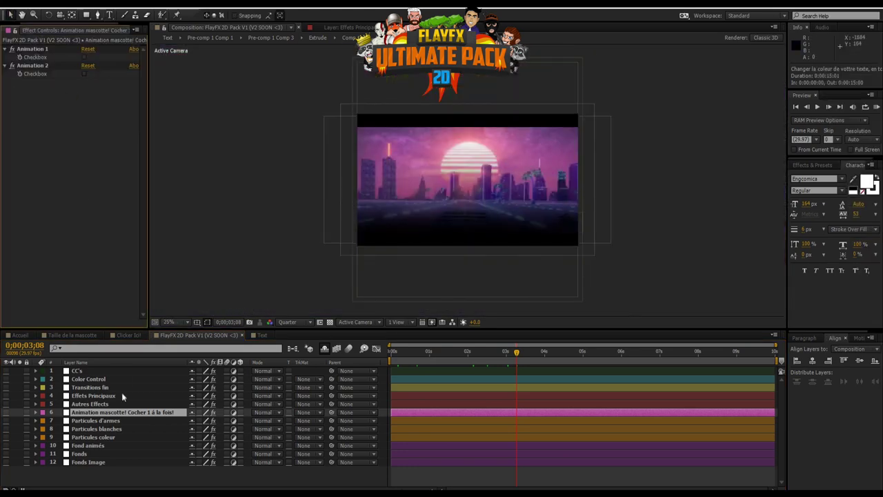
left_click(97, 463)
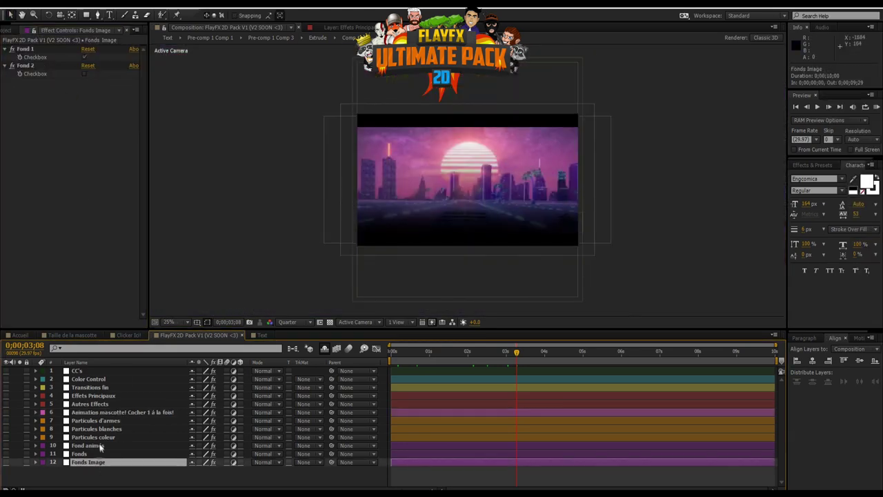
Toggle the Fond 1 and Fond 2 background images on and off to compare them
left_click(85, 58)
left_click(85, 58)
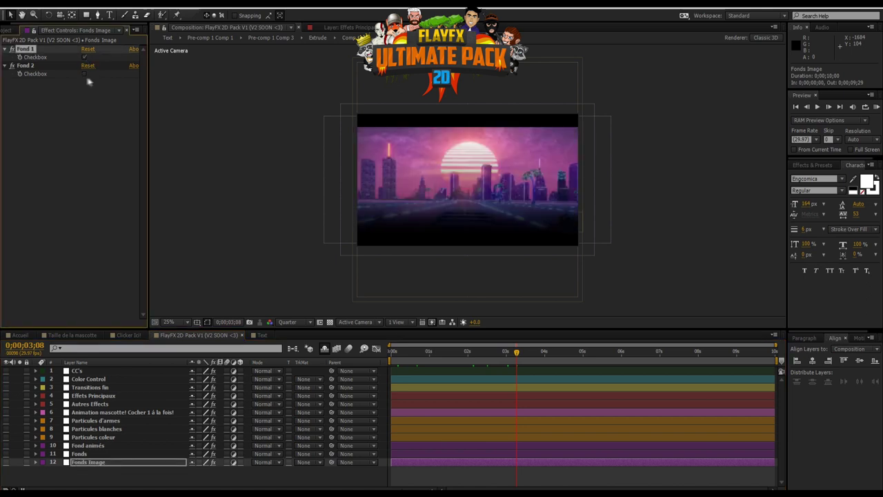
left_click(85, 74)
left_click(85, 58)
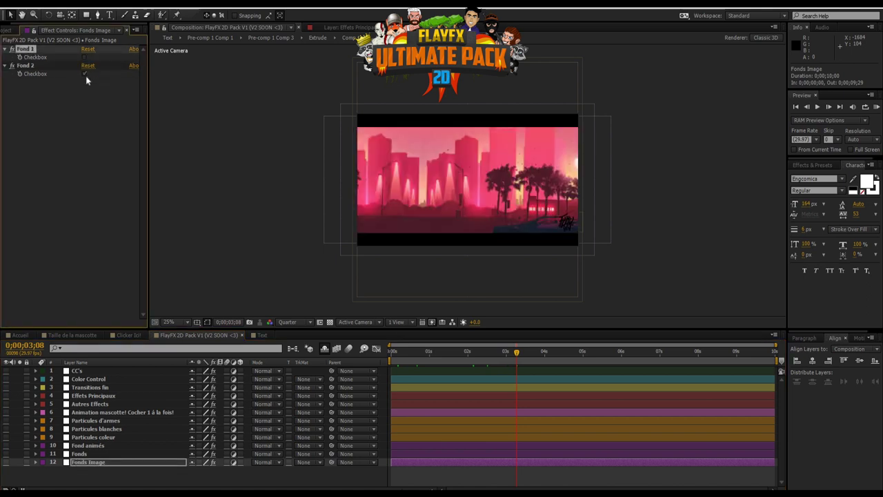
left_click(85, 73)
On the Fonds layer, preview Fond 6 through Fond 1 in turn, then enable Fond 6
left_click(80, 453)
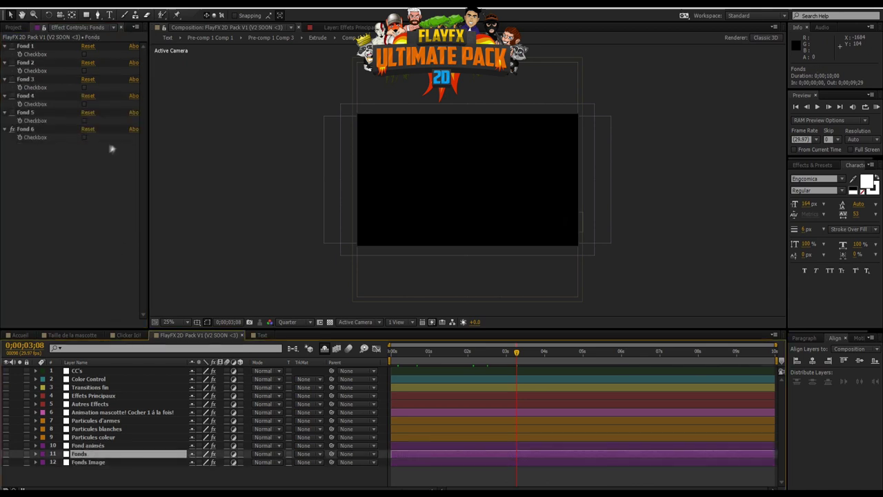
left_click(85, 138)
left_click(85, 138)
left_click(83, 121)
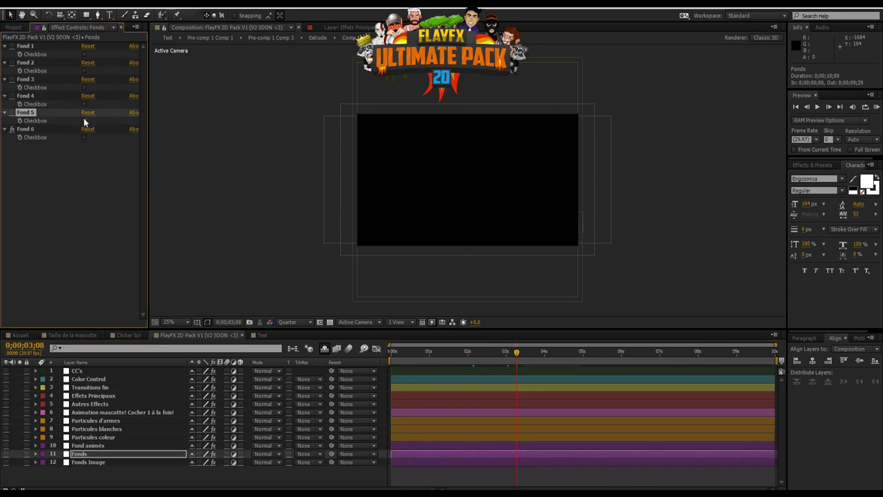
left_click(84, 121)
left_click(85, 105)
left_click(85, 105)
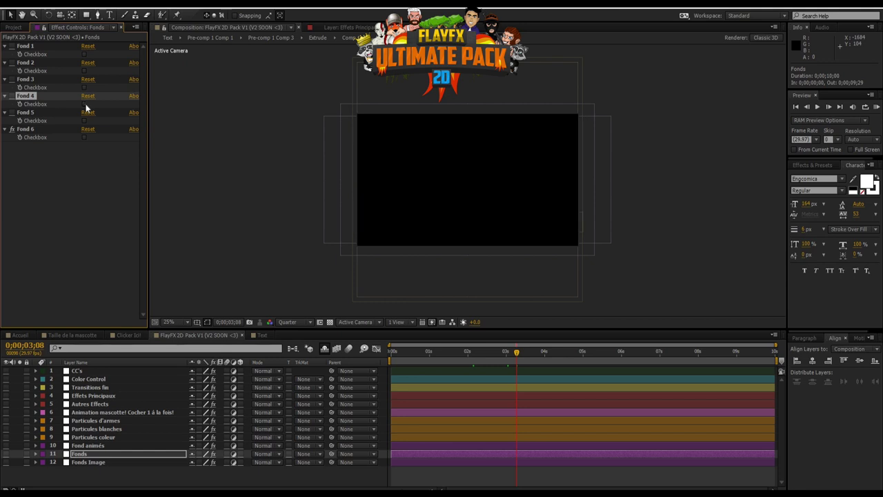
left_click(84, 89)
left_click(85, 88)
left_click(85, 71)
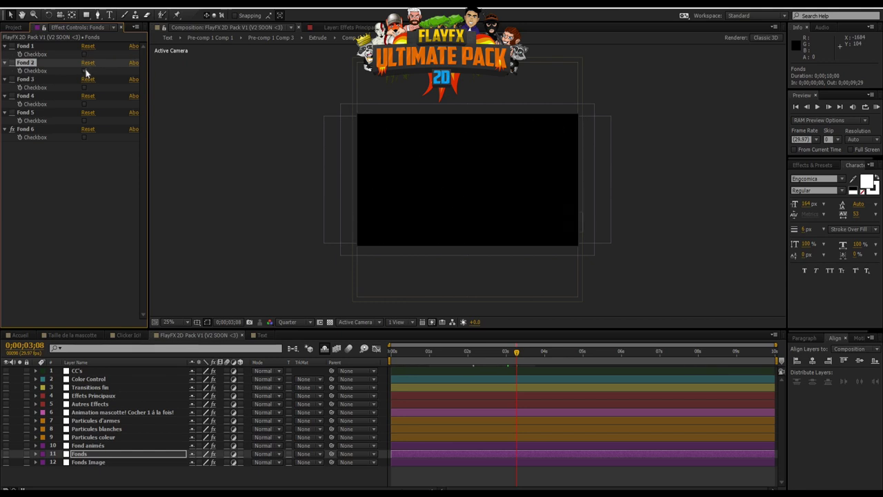
left_click(85, 72)
left_click(84, 55)
left_click(84, 55)
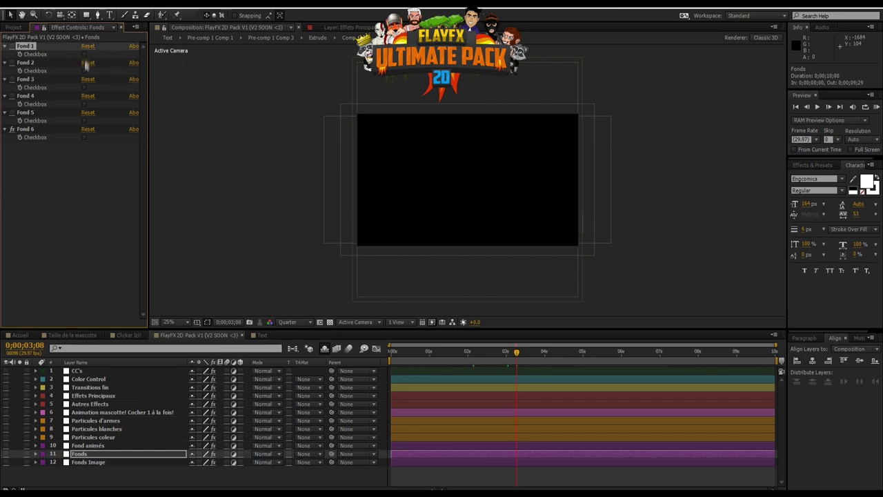
left_click(84, 138)
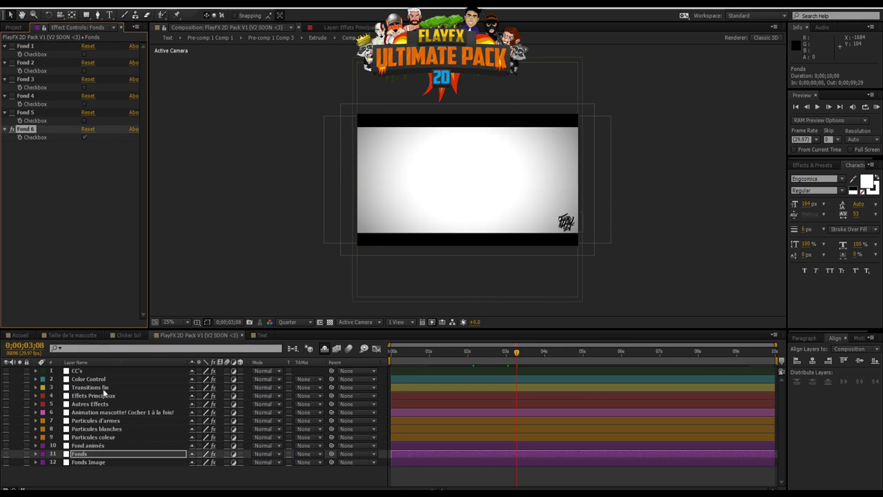
Set the Color Control layer's BG 2 colour to red
scroll(453, 216, "up", 2)
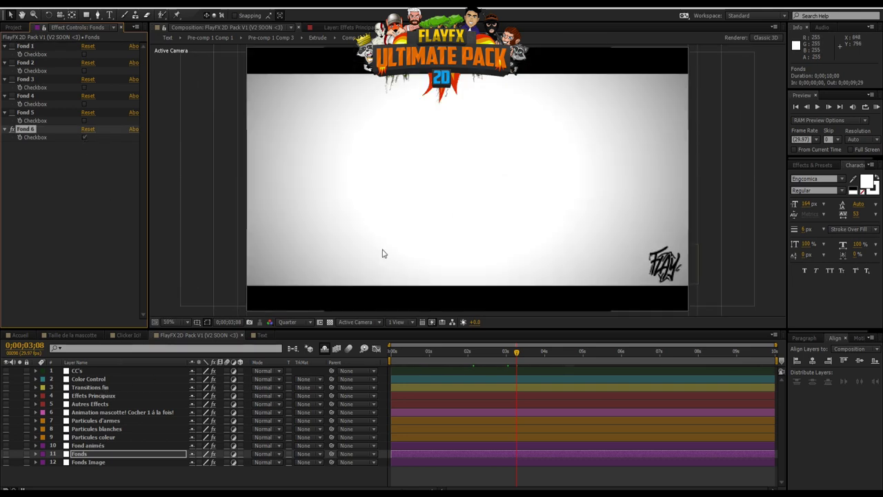
left_click(99, 379)
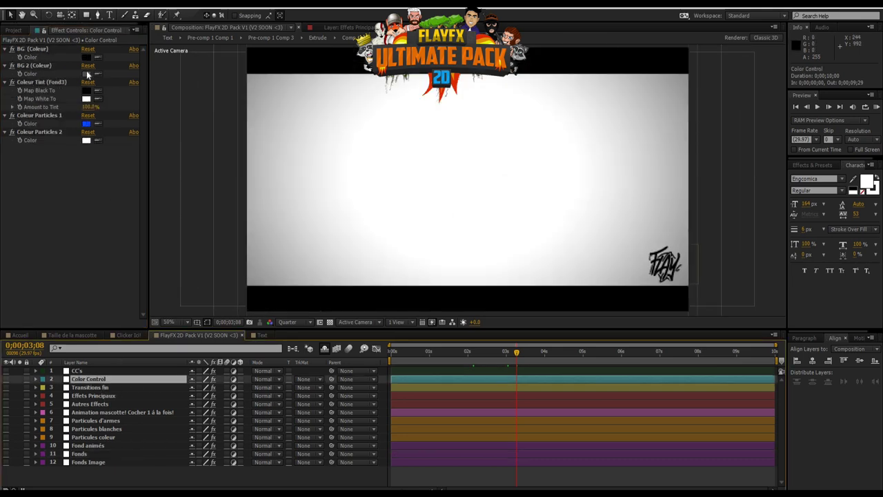
left_click(86, 74)
left_click(131, 14)
left_click(213, 16)
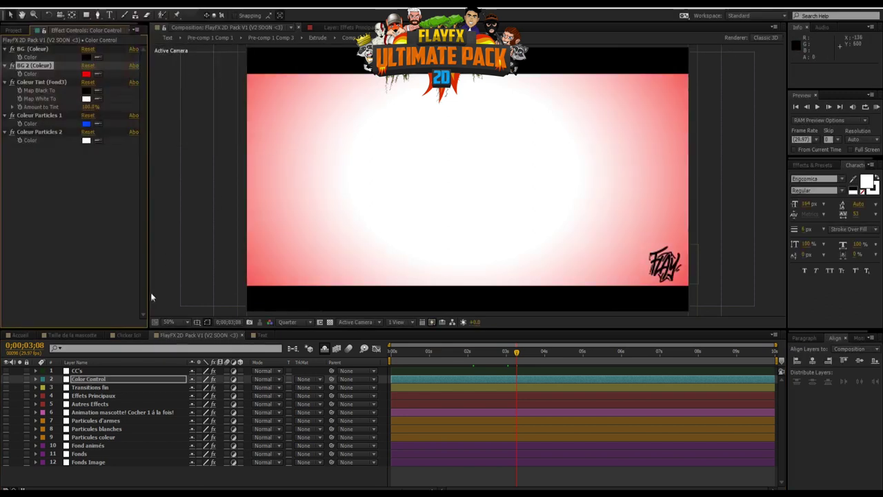
left_click(82, 463)
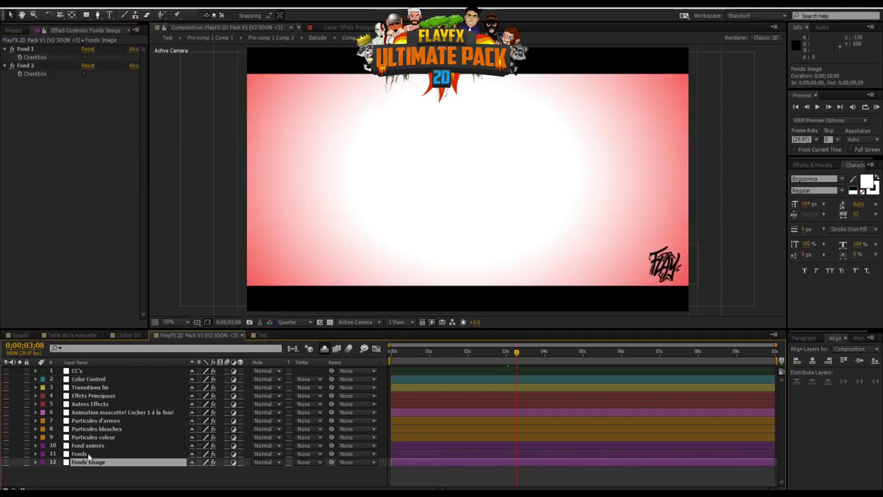
left_click(80, 454)
Switch off Fond 6 and turn on the Fond 3 striped background
left_click(84, 138)
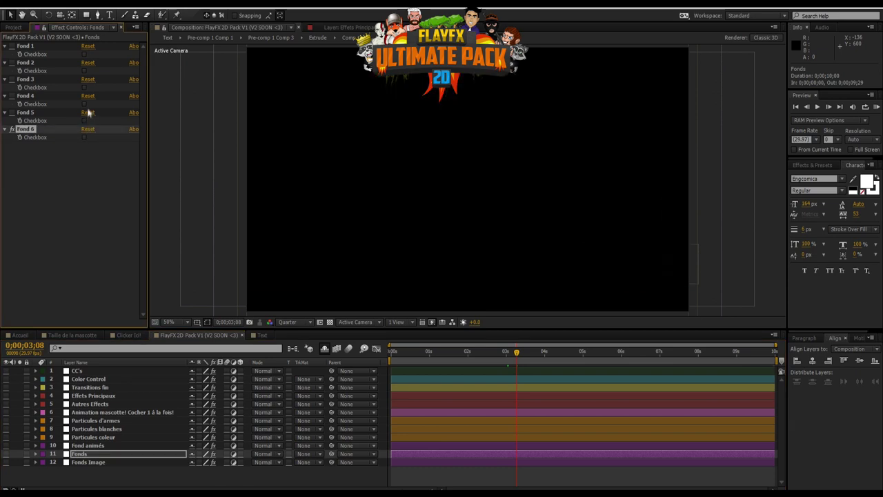
left_click(85, 88)
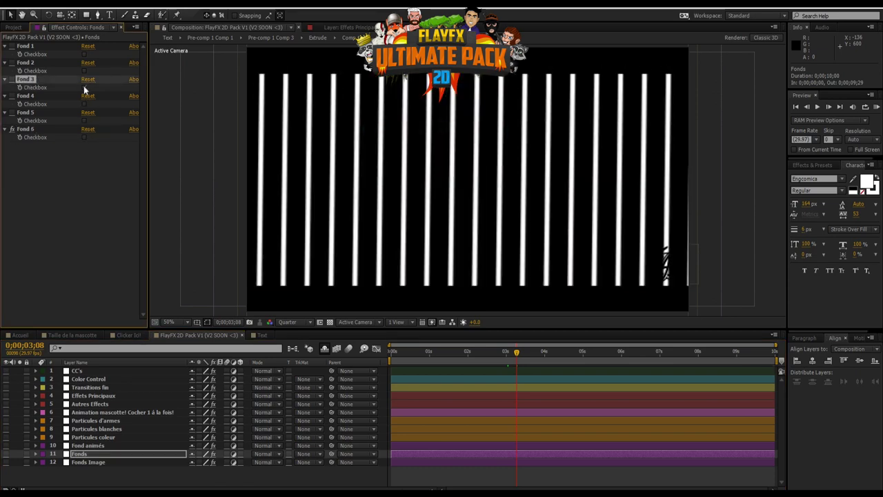
left_click(101, 380)
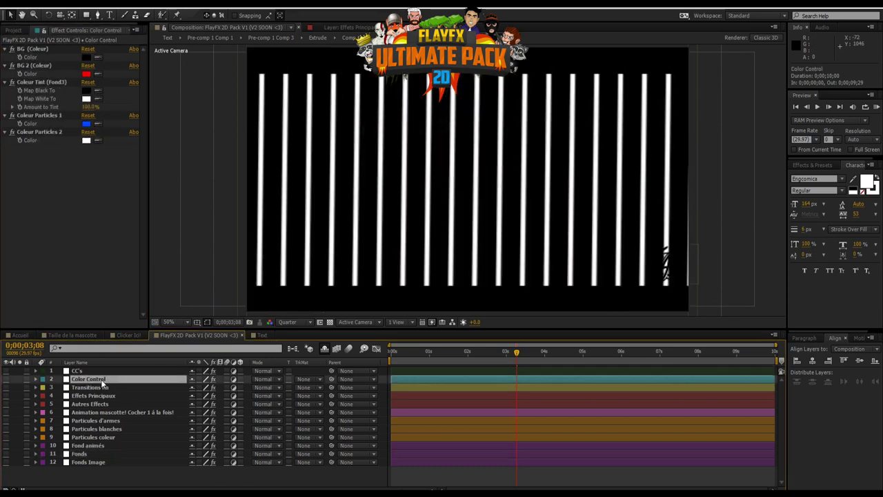
left_click(87, 452)
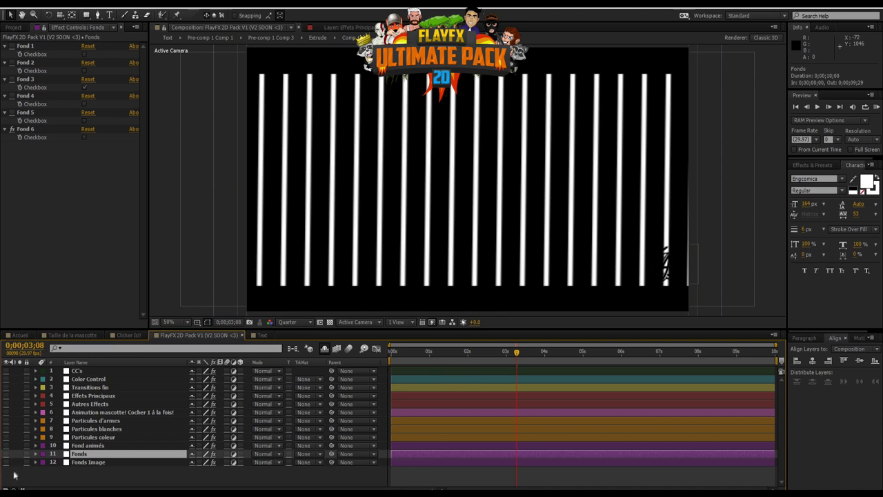
Reselect only the Fonds layer and switch on Fond 5 to tint the bars pink
left_click_drag(14, 474, 82, 373)
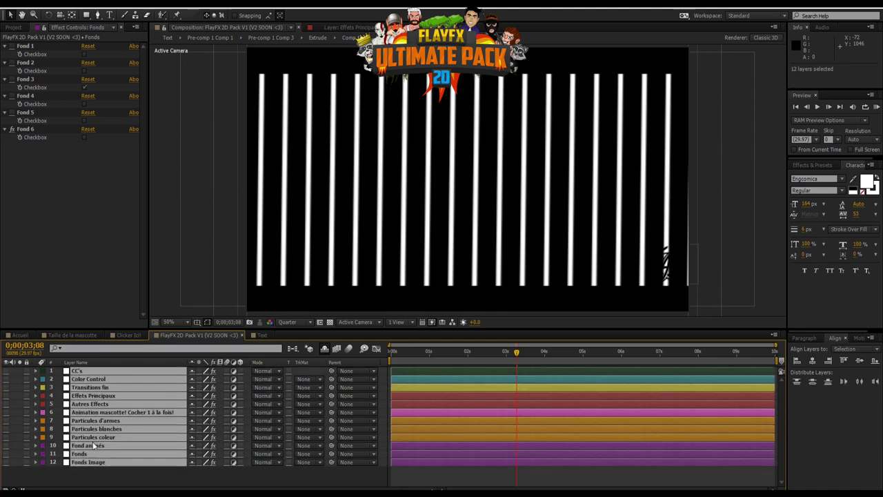
left_click(93, 467)
left_click(94, 454)
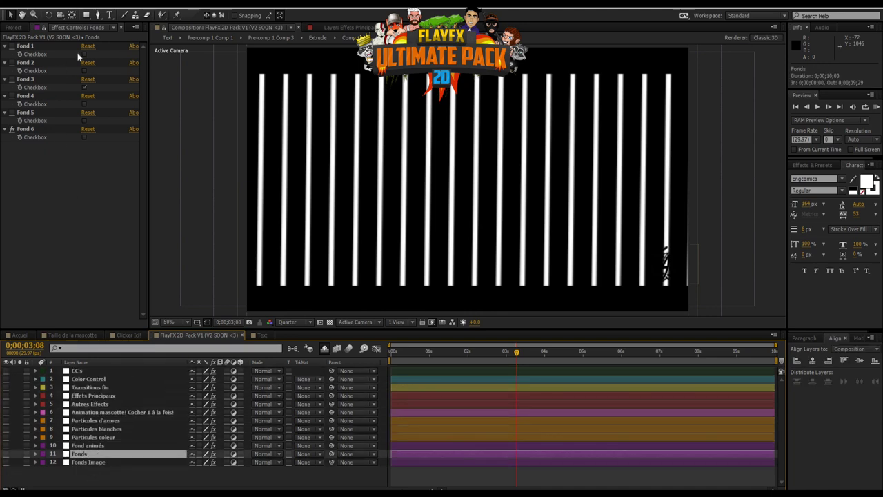
left_click(107, 429)
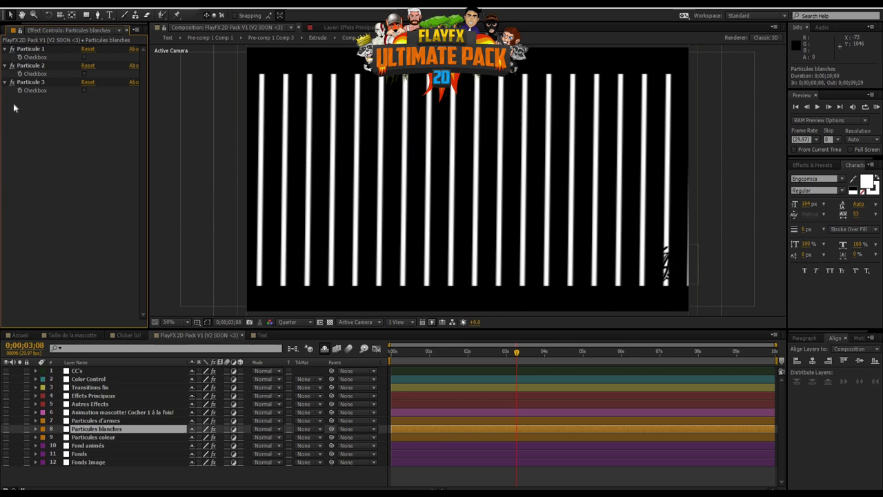
left_click(102, 461)
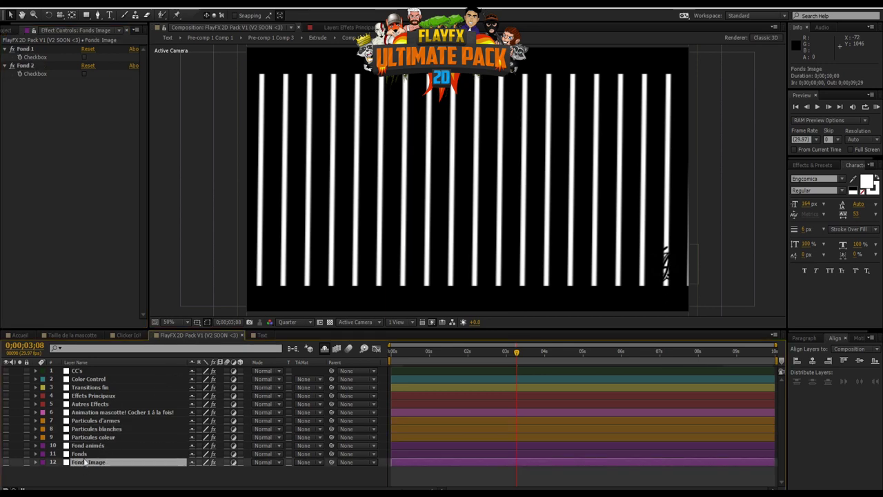
left_click(86, 454)
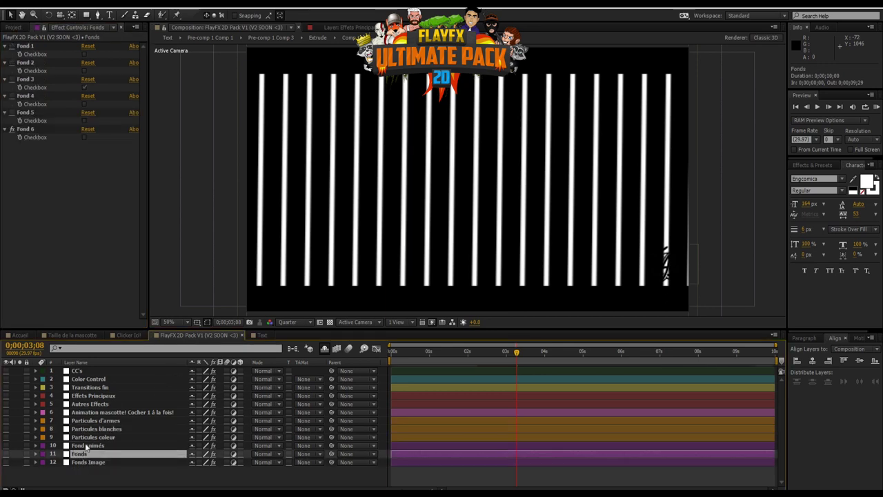
left_click(85, 104)
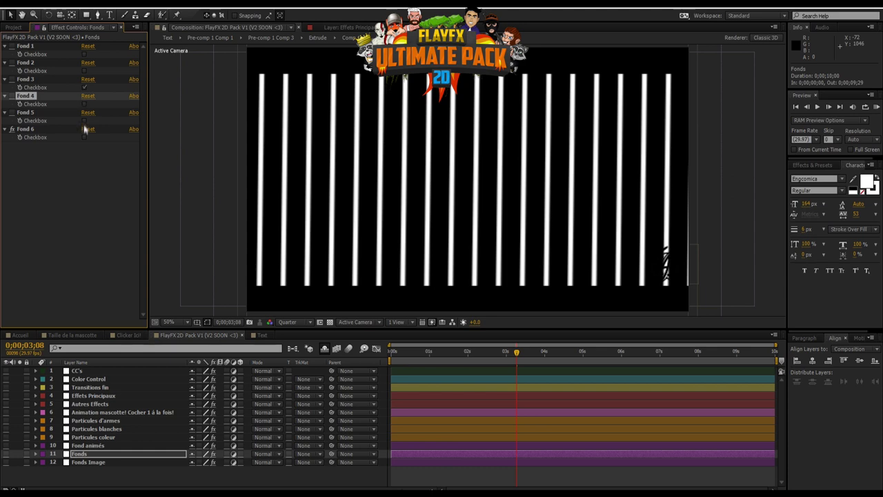
left_click(84, 120)
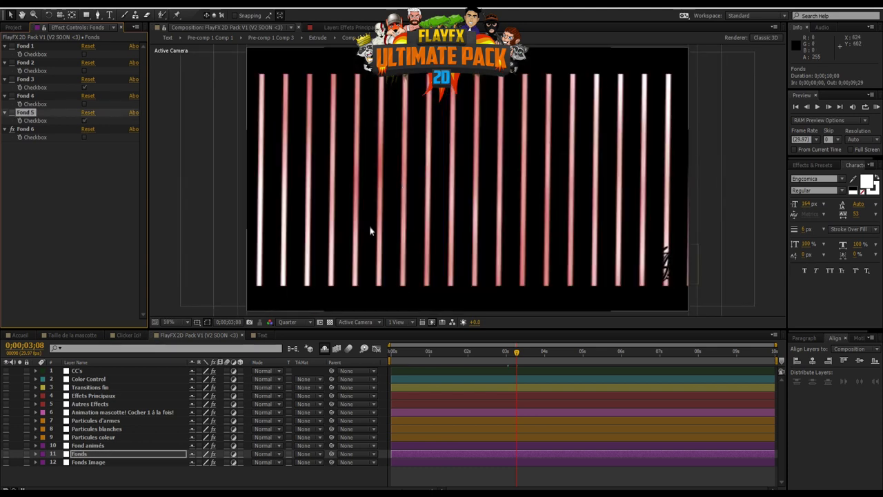
Set Color Control's Map Black To tint to light pink, then to orange FF9600
left_click(91, 380)
left_click(87, 91)
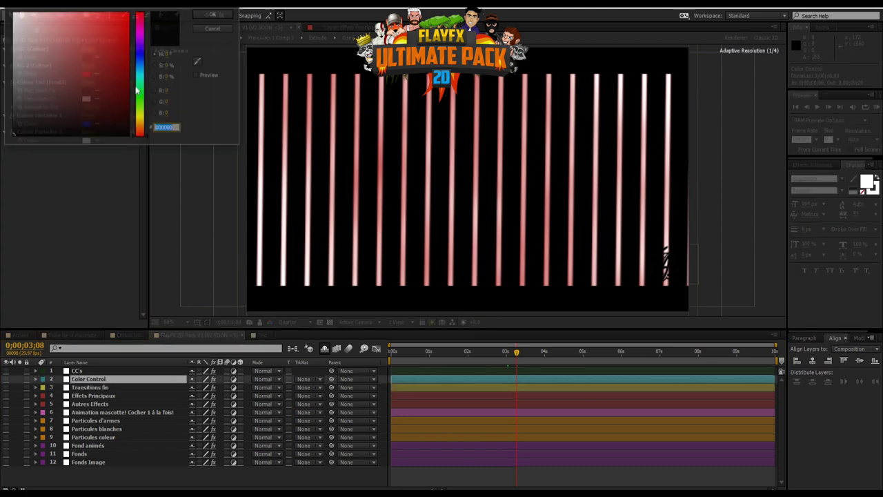
left_click(25, 21)
left_click(210, 15)
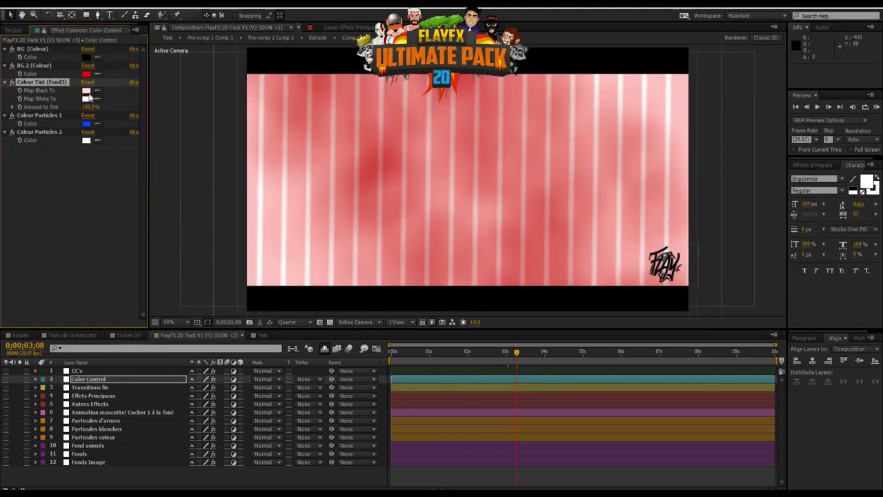
left_click(87, 90)
type("FF9600")
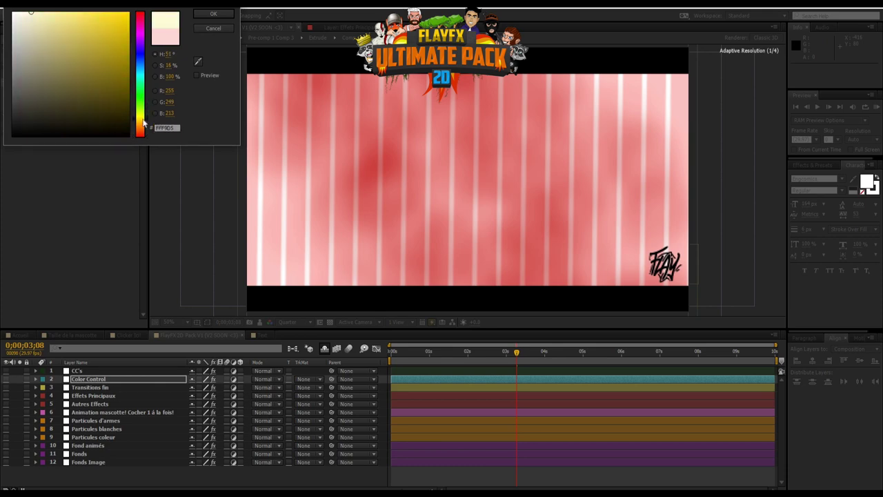
left_click(202, 14)
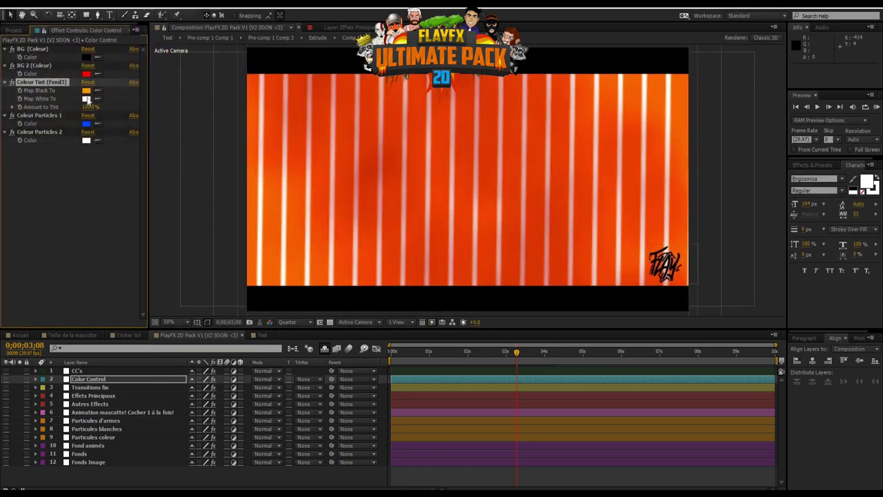
Adjust the tint to orange-yellow FFC000, then to deeper orange FFA200
left_click(86, 98)
left_click_drag(138, 129, 138, 125)
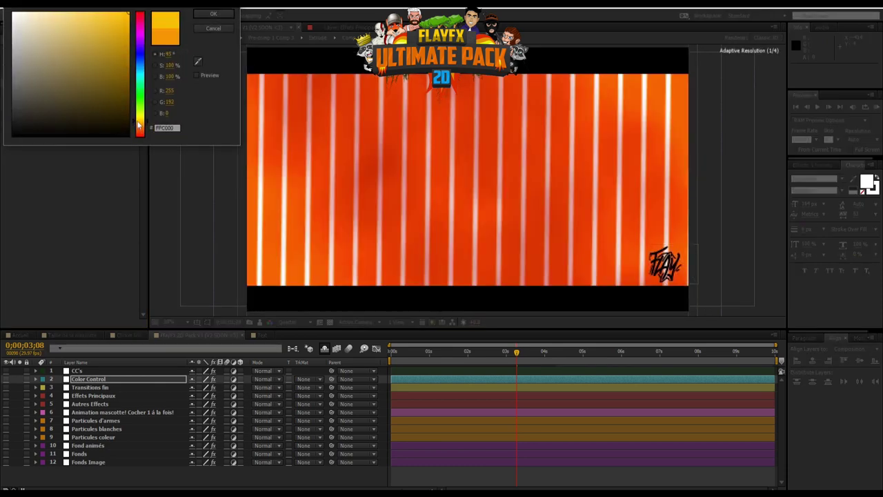
left_click(200, 15)
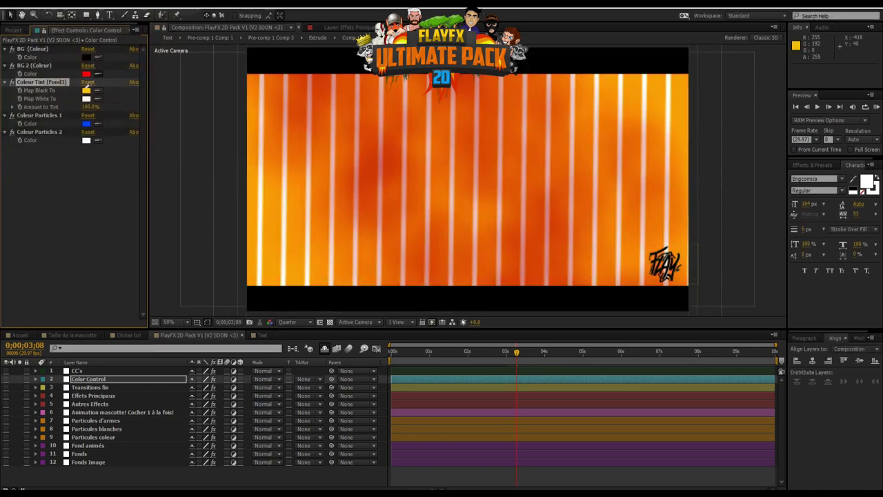
key("comma")
key("comma")
key("comma")
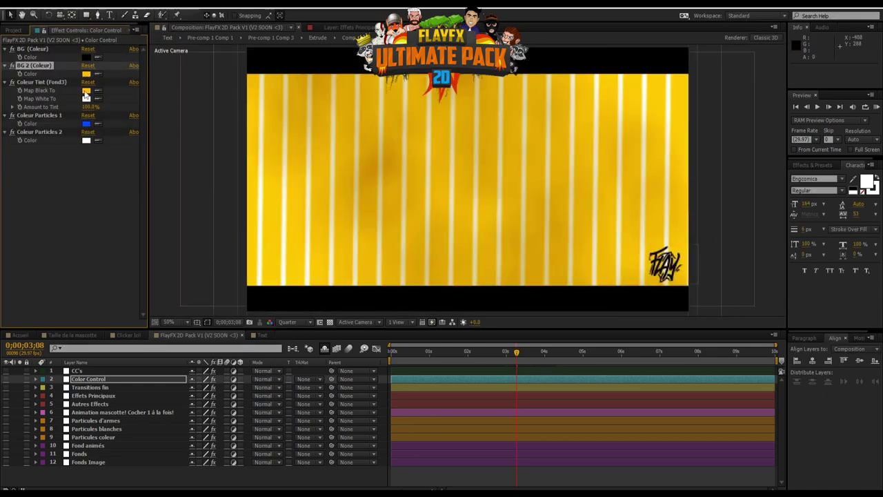
left_click(86, 91)
left_click_drag(145, 129, 143, 126)
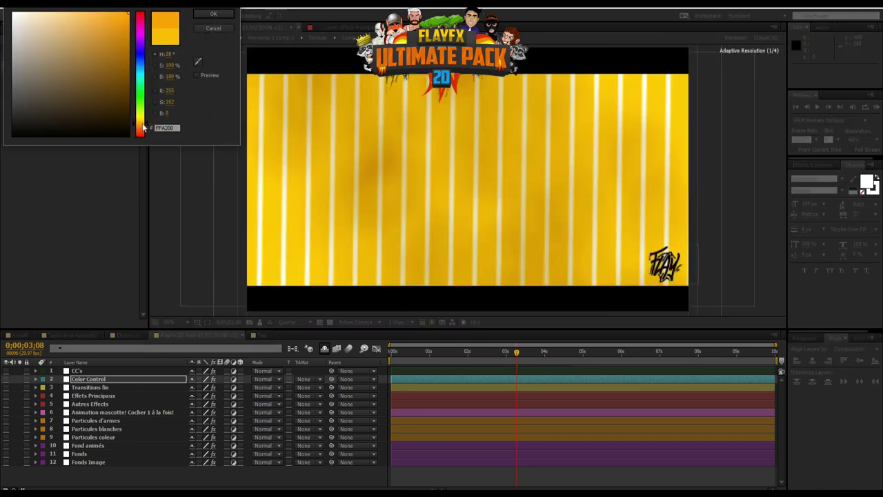
left_click(216, 14)
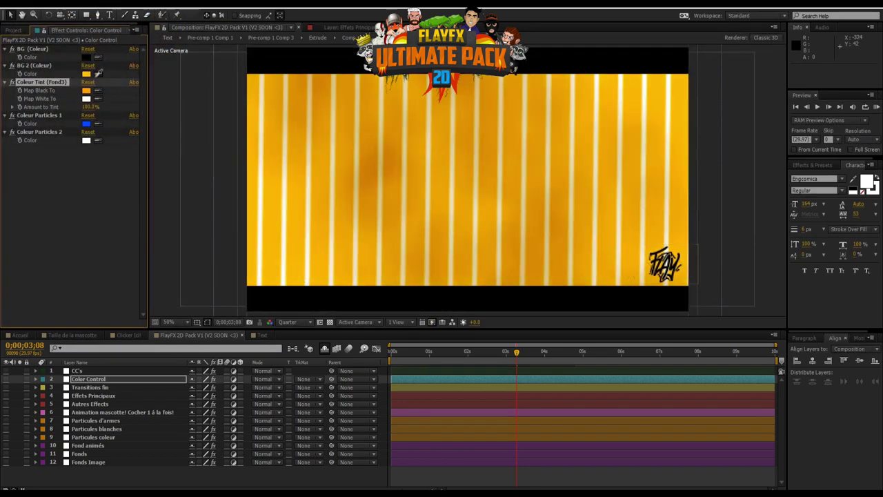
Switch on Particule 1 in Particules coleur for blue particles, leaving Particule 3 off
left_click(126, 436)
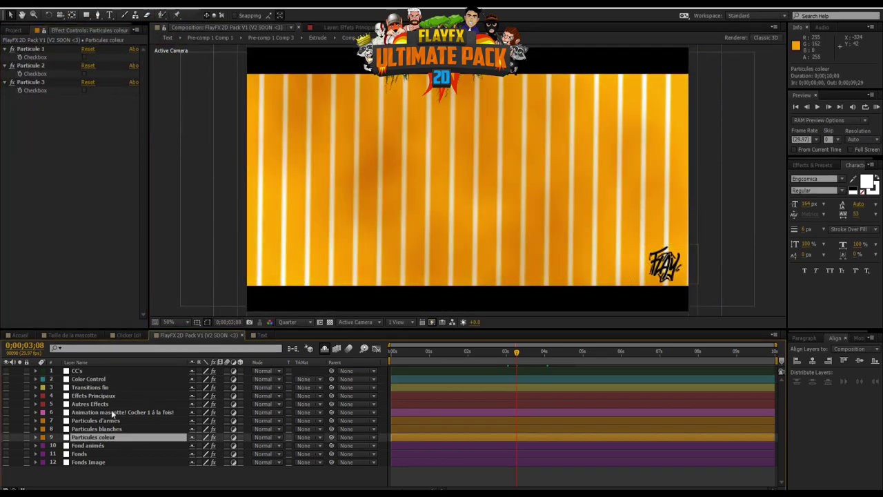
left_click(84, 90)
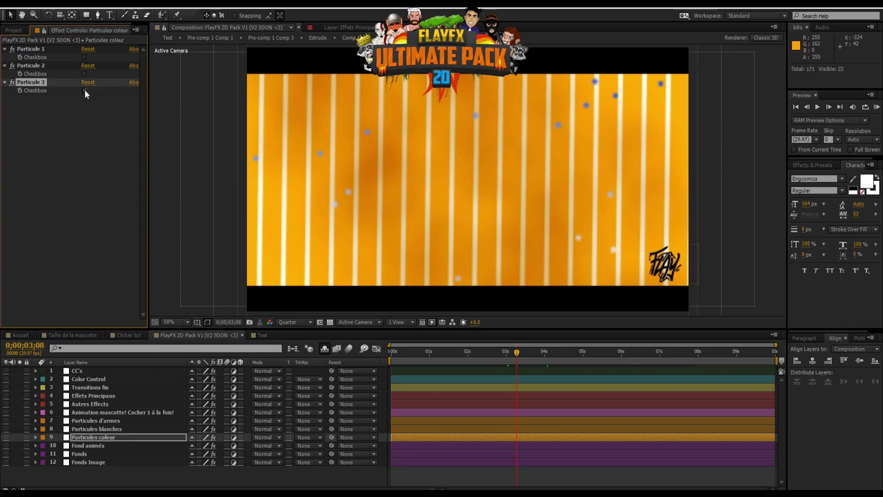
left_click(85, 90)
left_click(83, 74)
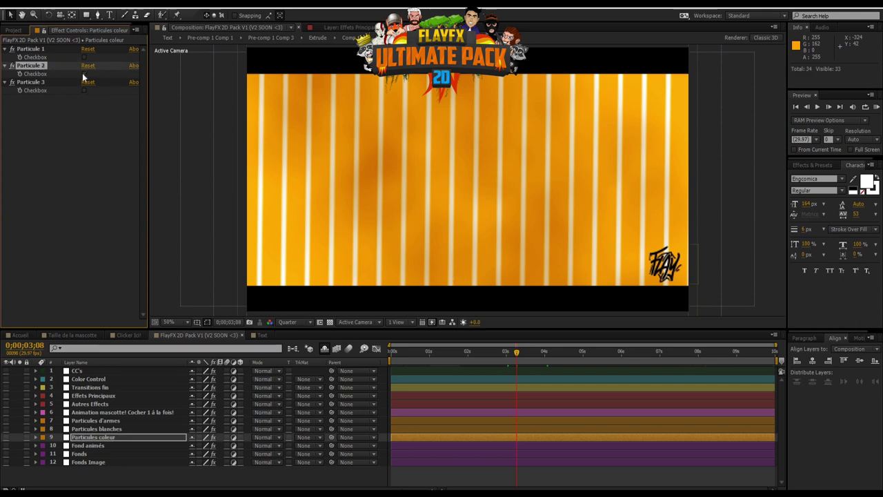
left_click(83, 58)
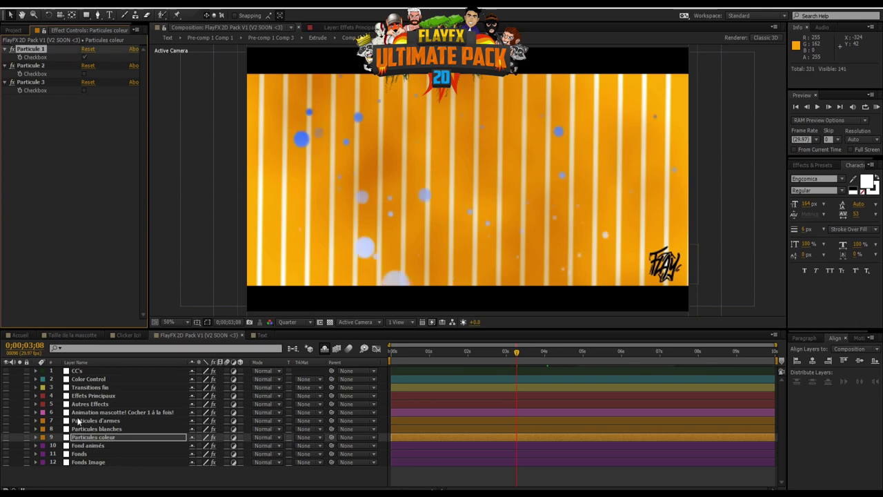
left_click(96, 372)
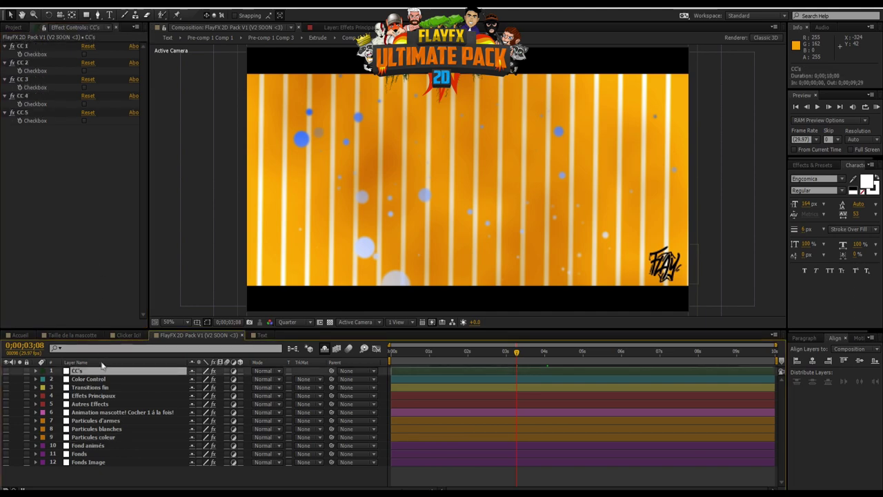
In Color Control, try red for Colour Particles 1 and blue for Colour Particles 2
left_click(96, 379)
left_click(87, 121)
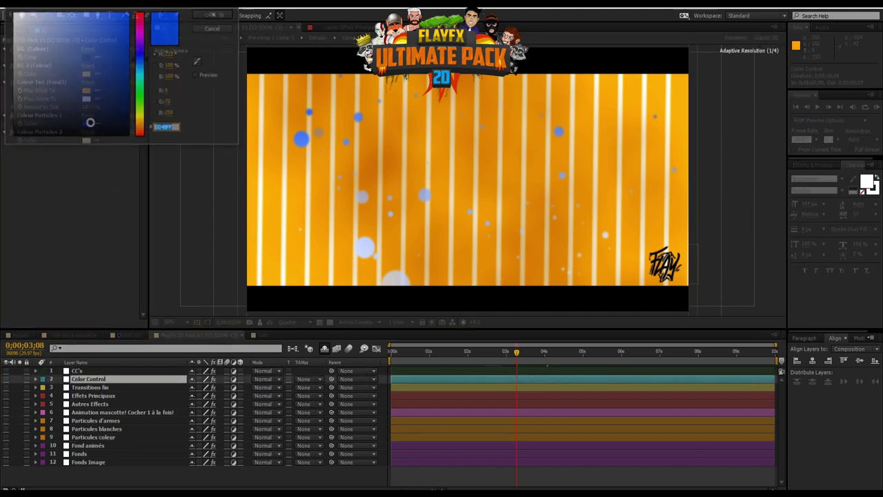
left_click(140, 13)
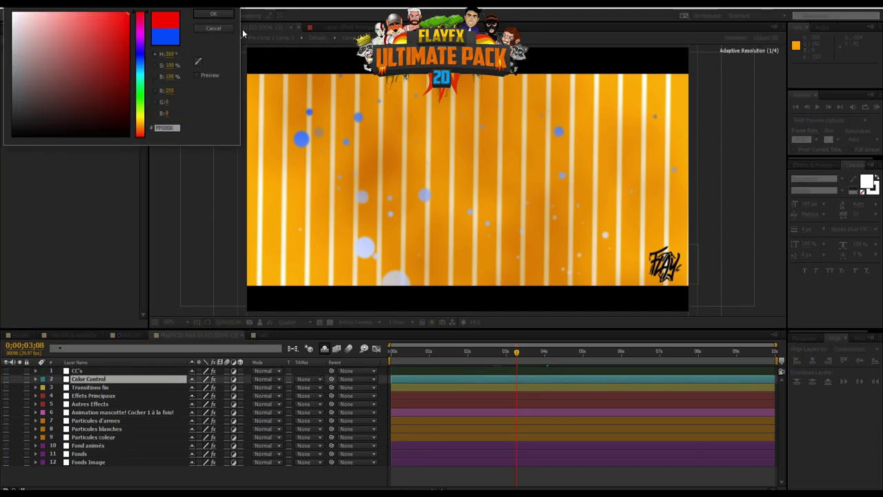
left_click(214, 14)
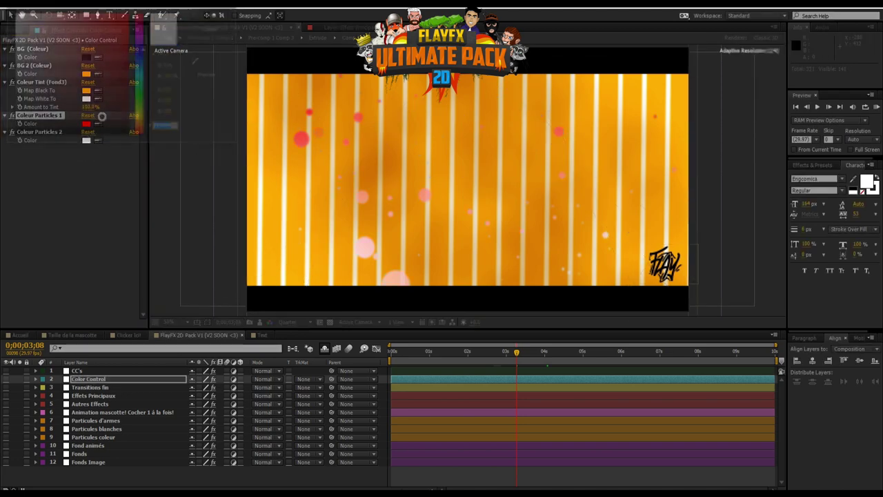
left_click(128, 14)
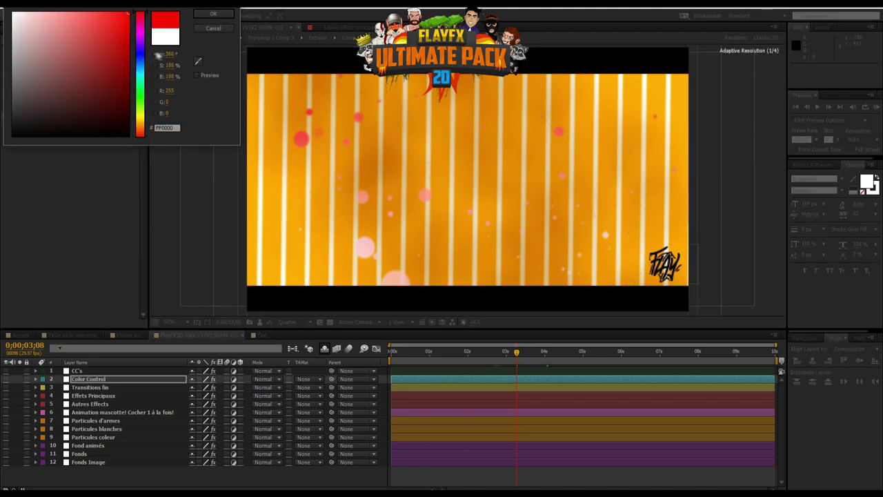
left_click(140, 66)
left_click(213, 14)
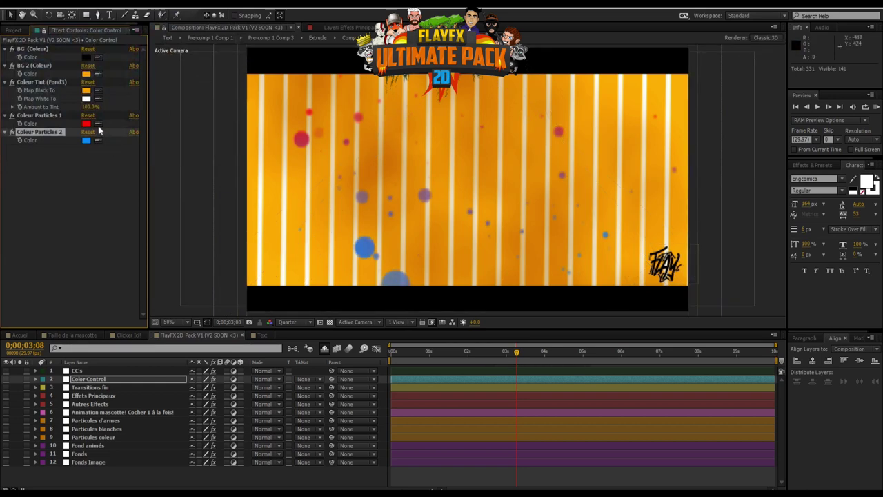
Eyedropper blue into the first particle colour, then try orange for both
left_click(98, 124)
left_click(87, 140)
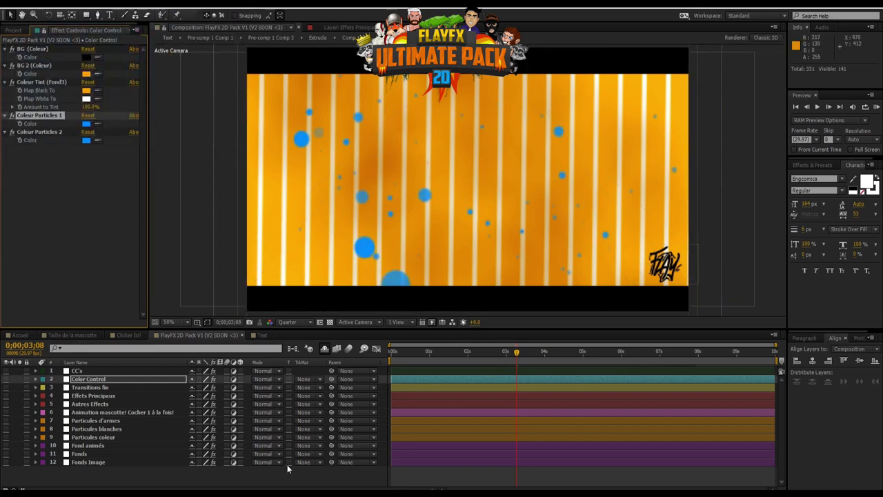
left_click(98, 124)
left_click(86, 90)
left_click(101, 142)
left_click(86, 124)
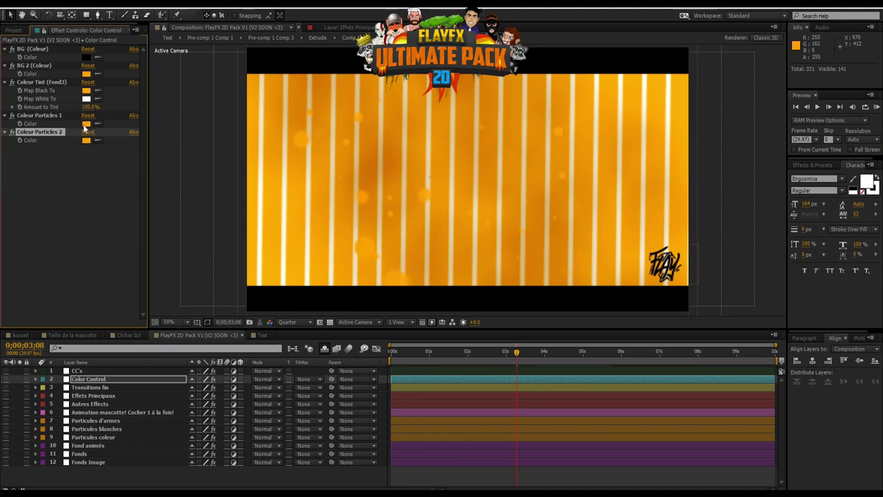
Set Colour Particles 2 to white and eyedropper white into Colour Particles 1
left_click(86, 141)
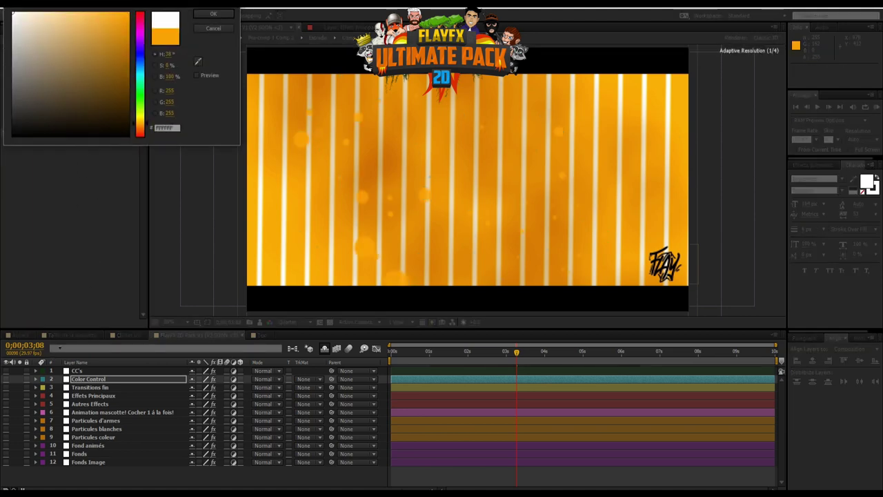
left_click(214, 14)
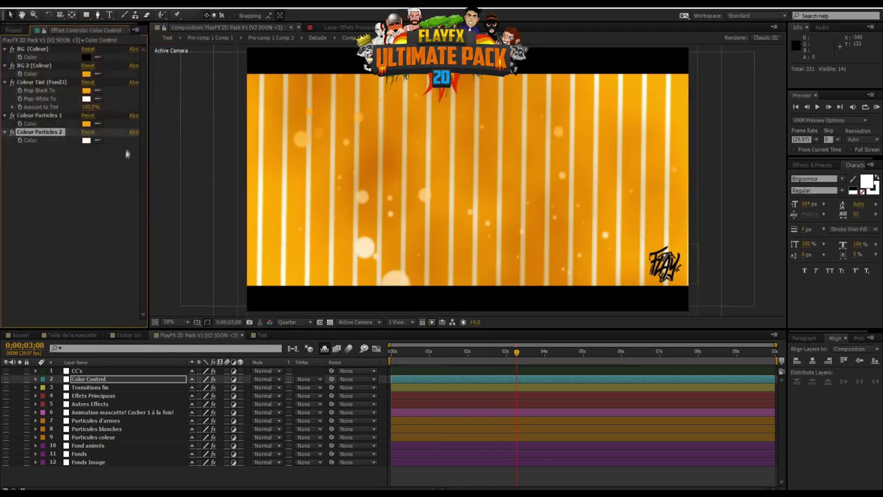
left_click(97, 124)
left_click(85, 141)
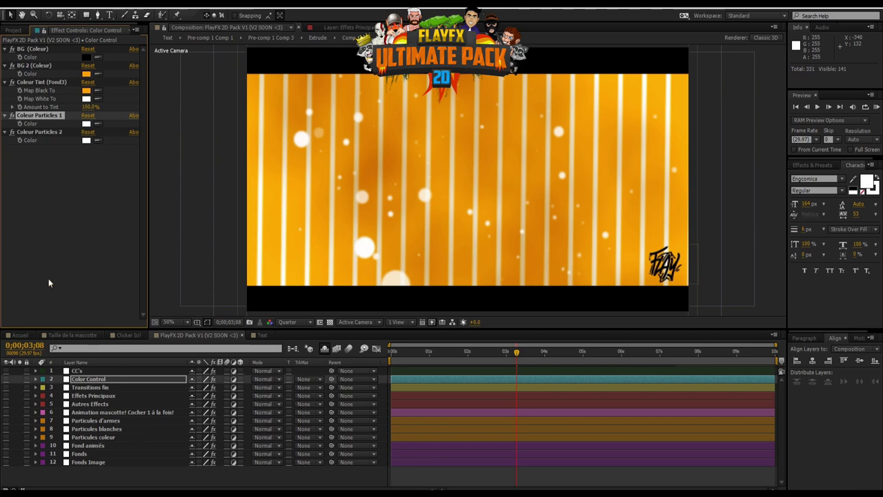
Turn off Particule 1 in the Particules coleur layer to remove the bokeh
left_click(90, 446)
left_click(97, 437)
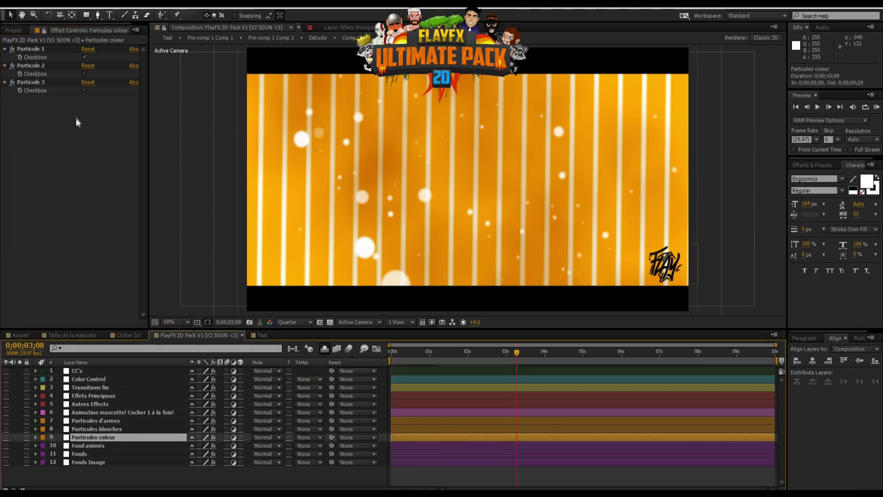
left_click(83, 58)
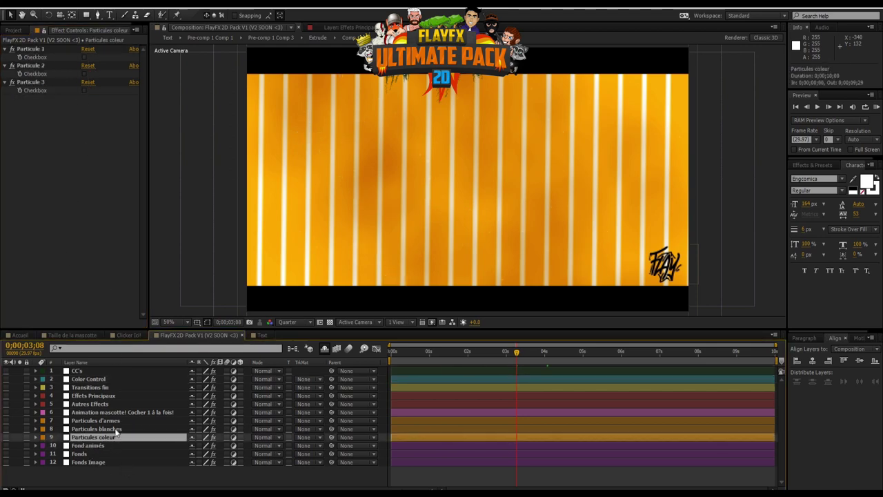
Preview the Particules blanches white particle options, leaving them all off
left_click(115, 428)
left_click(84, 91)
left_click(83, 91)
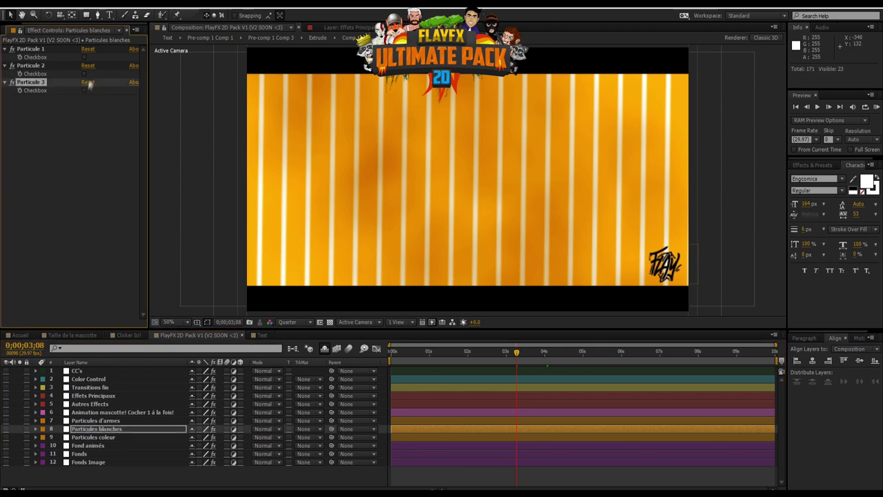
left_click(84, 73)
left_click(85, 74)
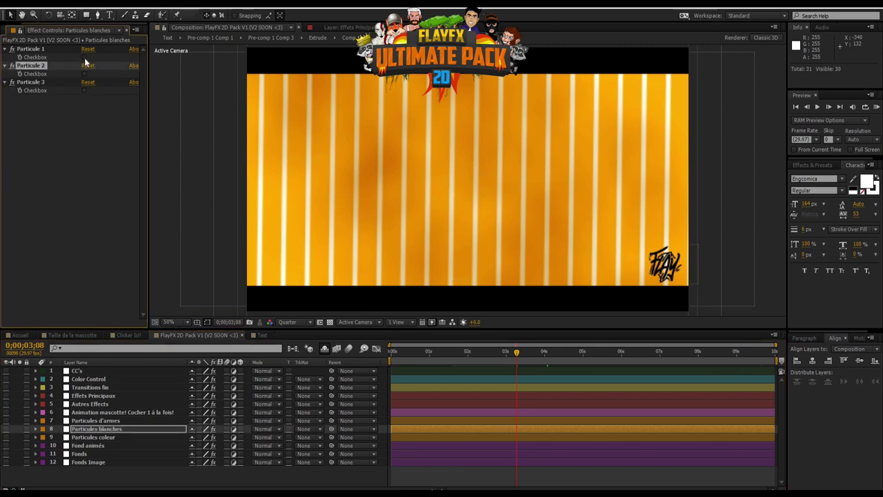
left_click(84, 57)
left_click(83, 58)
Enable AWP, AK-47 and M4A4 in Particules d'armes and scrub to 0;00;06;06
left_click(97, 420)
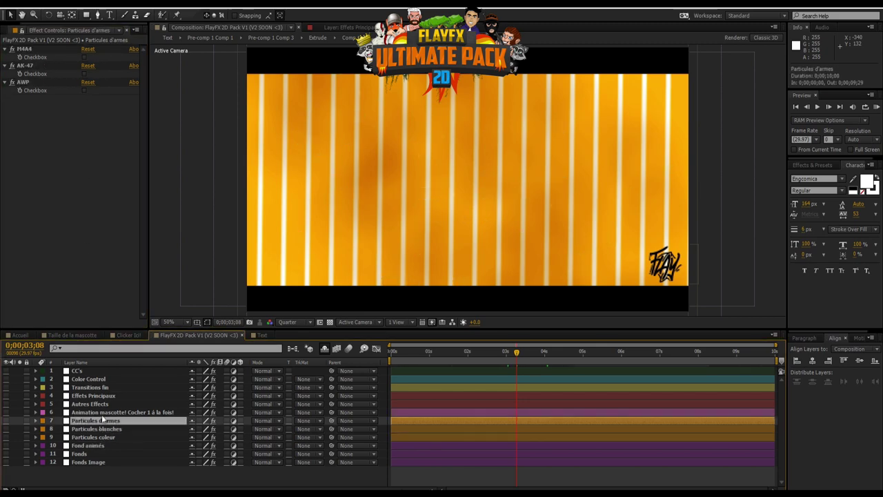
left_click(84, 91)
left_click(85, 74)
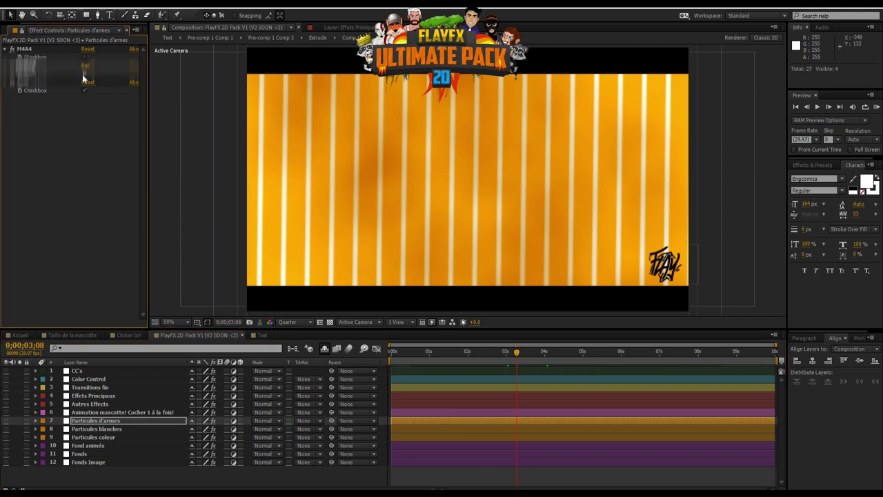
left_click(84, 57)
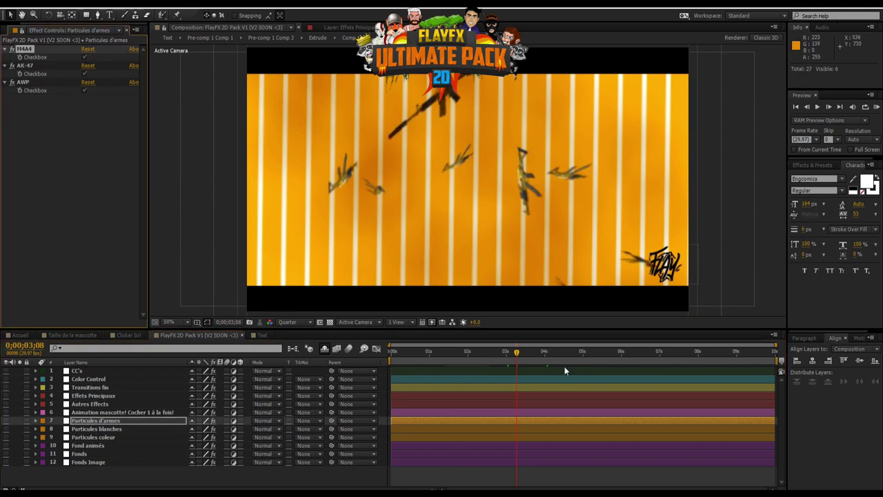
left_click_drag(583, 351, 629, 352)
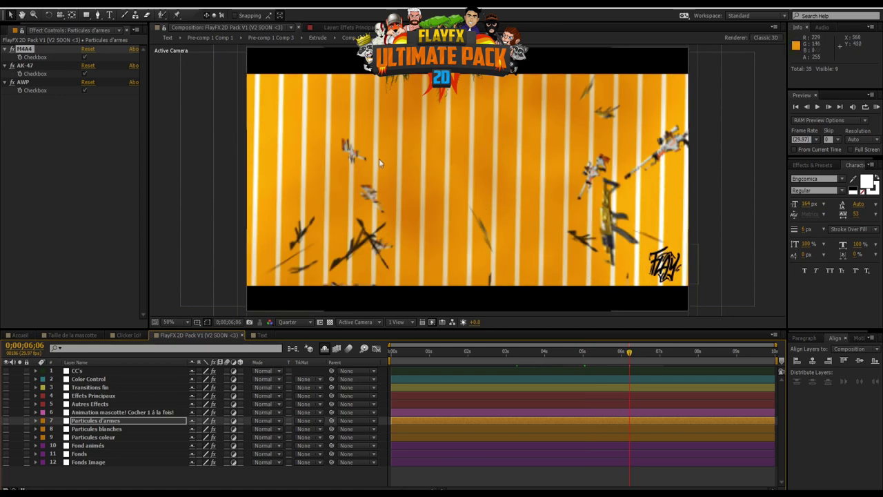
left_click(374, 192)
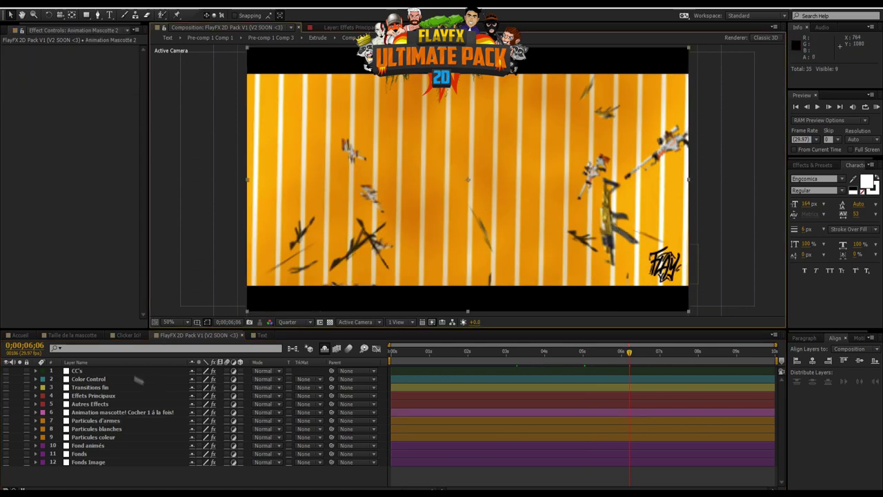
Turn off the AWP, AK-47 and M4A4 weapon particles
left_click(107, 437)
left_click(111, 420)
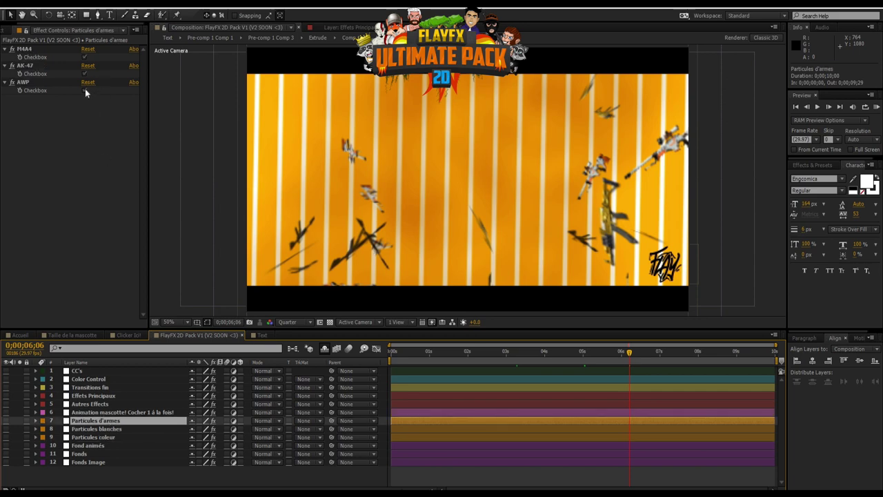
left_click(84, 89)
left_click(84, 73)
left_click(84, 58)
Enable the second mascot animation with KOWZYY and view the composition at full size
left_click(124, 412)
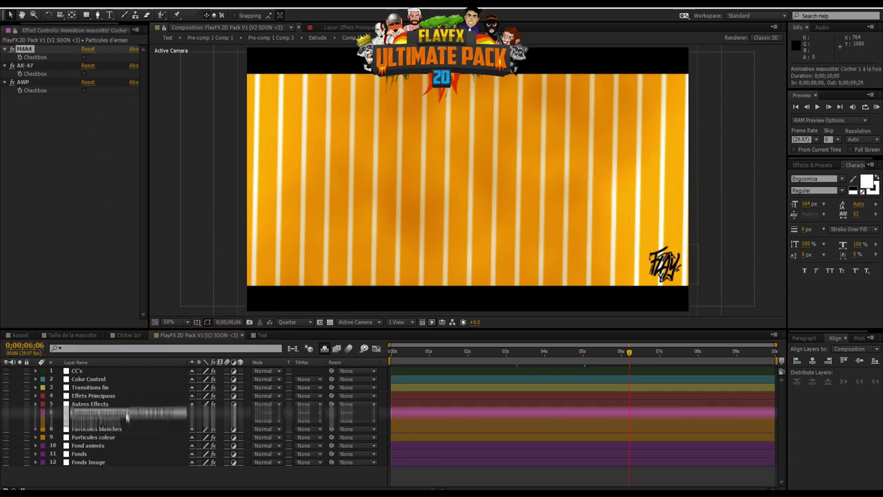
left_click(84, 73)
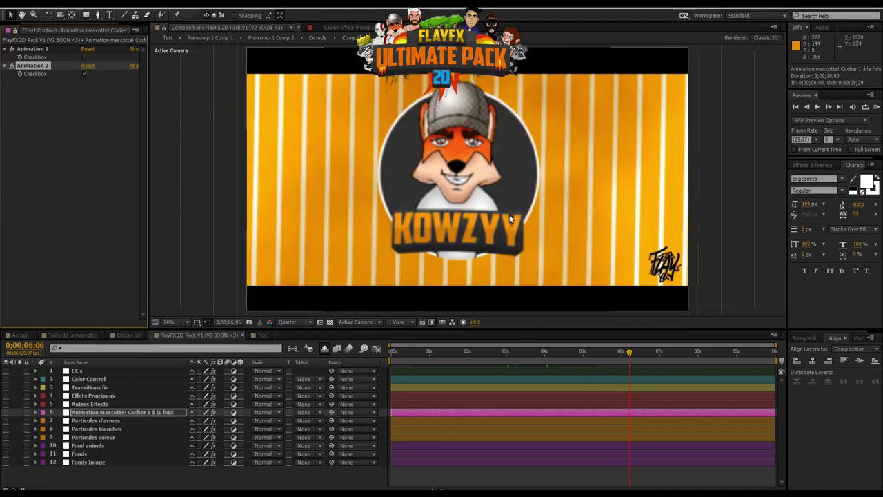
key("period")
Set both particle colours in Color Control to orange
left_click(119, 429)
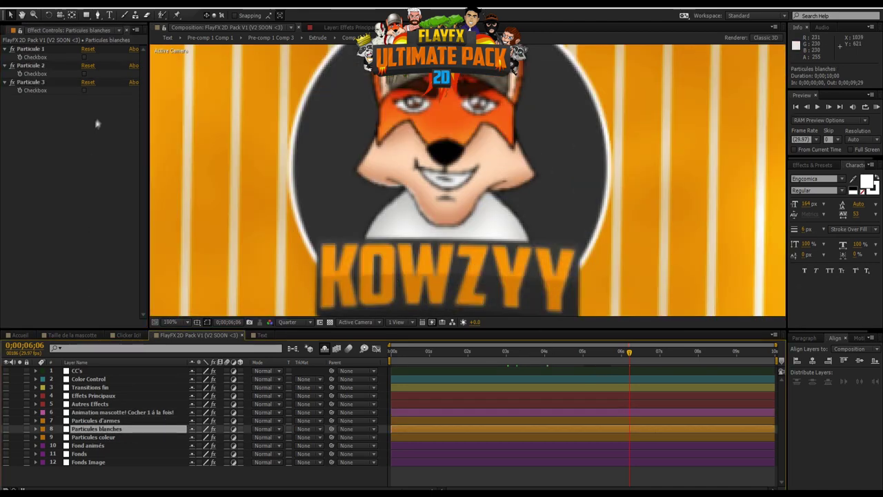
left_click(96, 437)
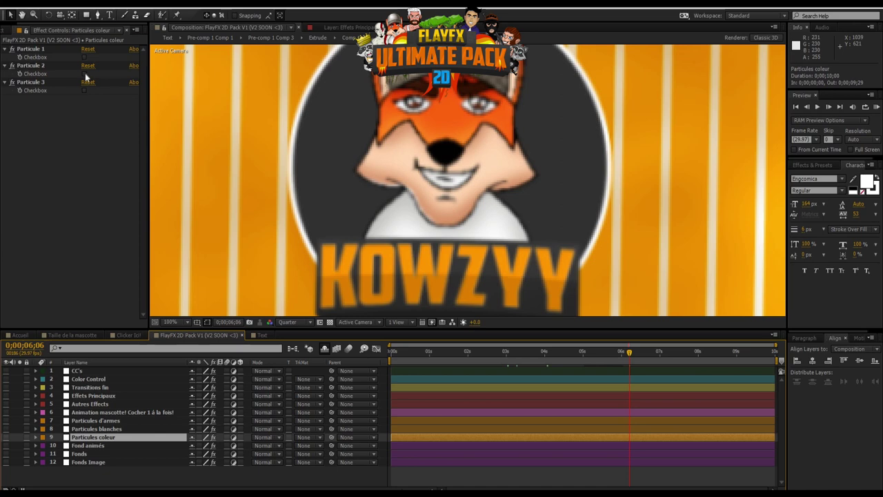
left_click(103, 379)
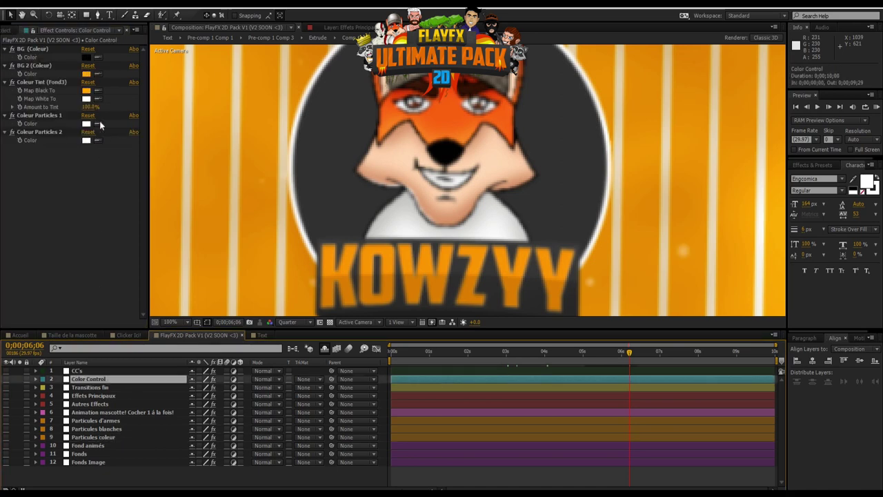
left_click(97, 123)
left_click(89, 88)
left_click(97, 140)
left_click(292, 131)
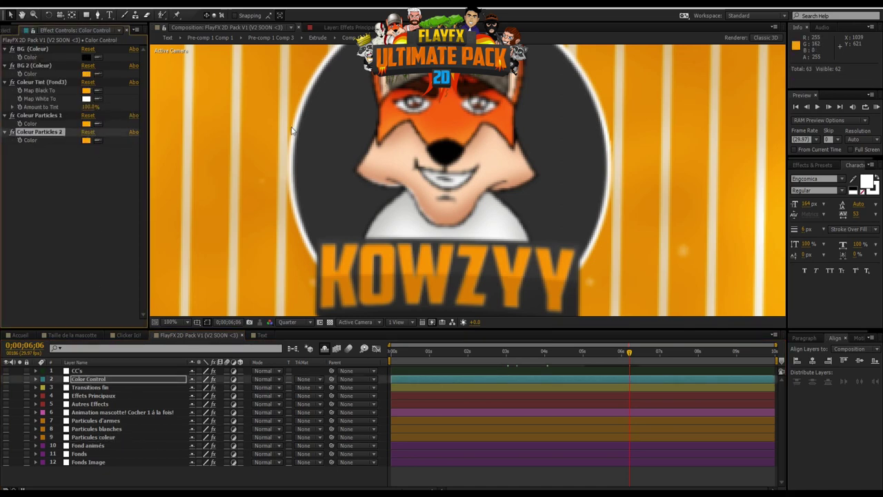
scroll(394, 141, "down", 3)
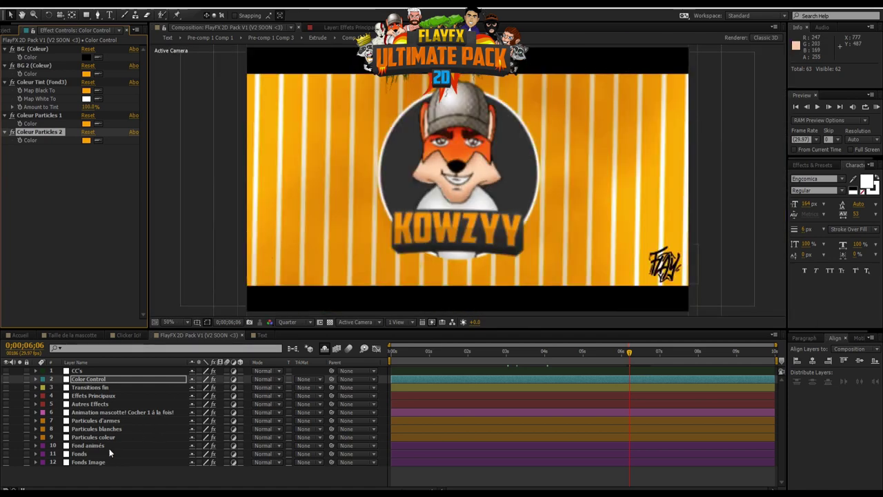
Check the background options and enable Particule 3 in Particules coleur
left_click(109, 448)
left_click(104, 455)
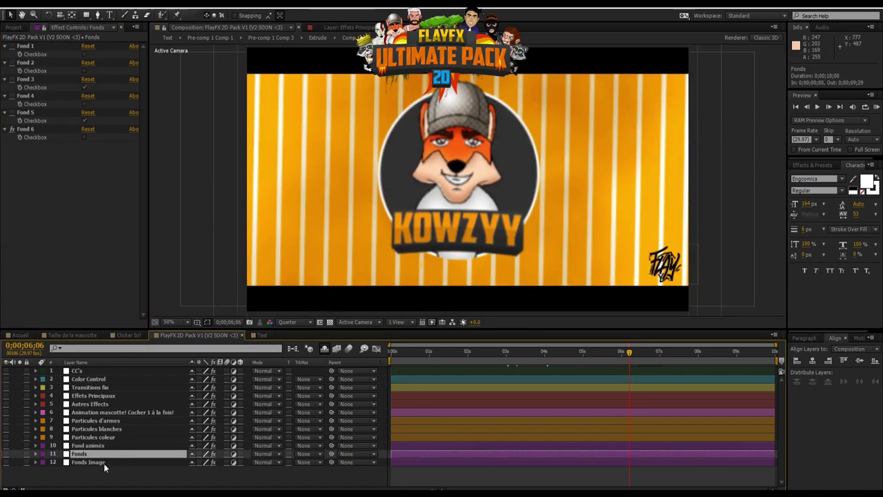
left_click(103, 429)
left_click(105, 438)
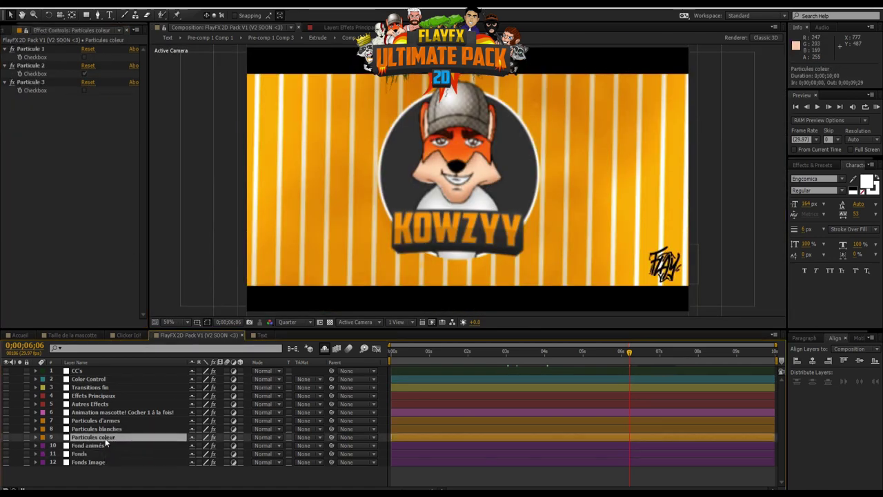
left_click(85, 91)
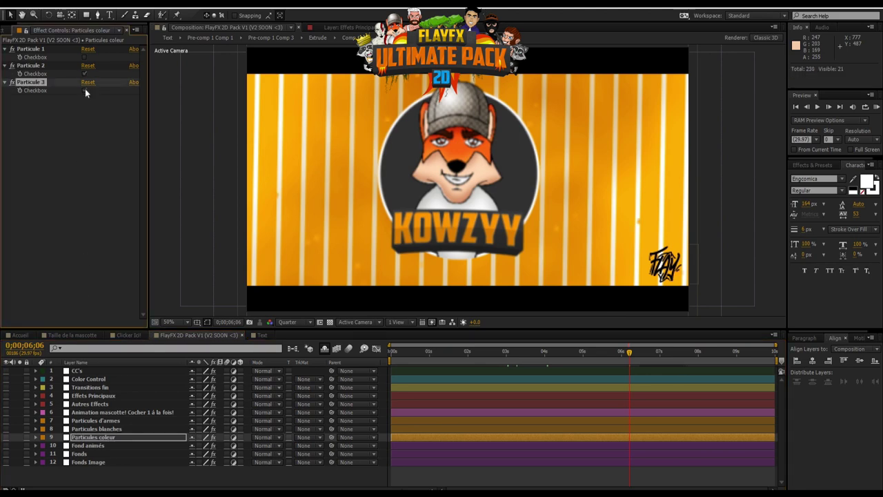
left_click(97, 404)
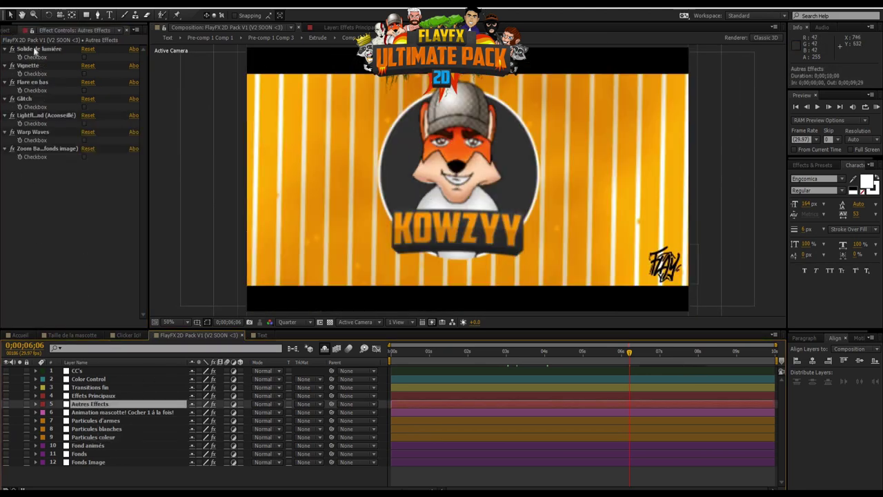
Enable the Lightflex Fond and Warp Waves effects on Autres Effects
left_click(84, 107)
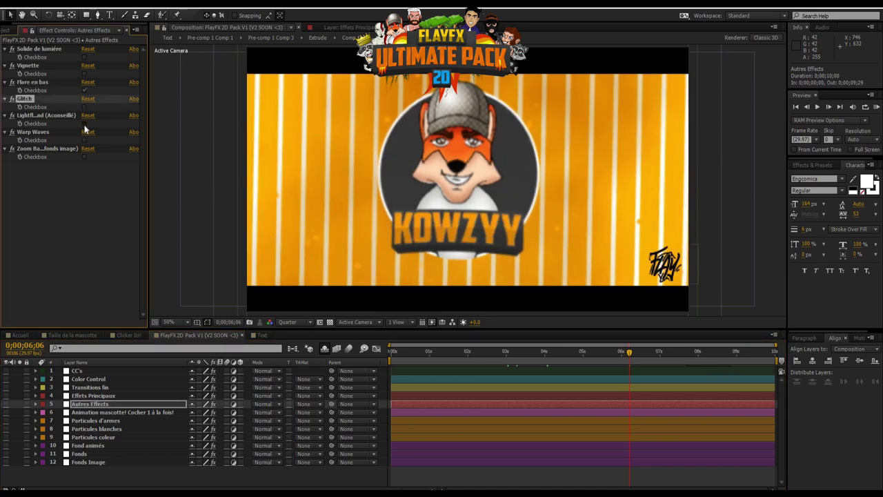
left_click(83, 125)
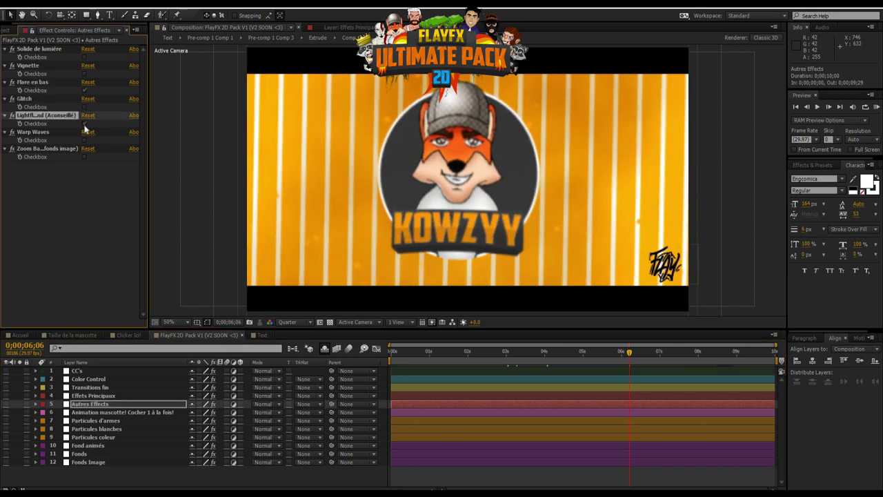
left_click(37, 83)
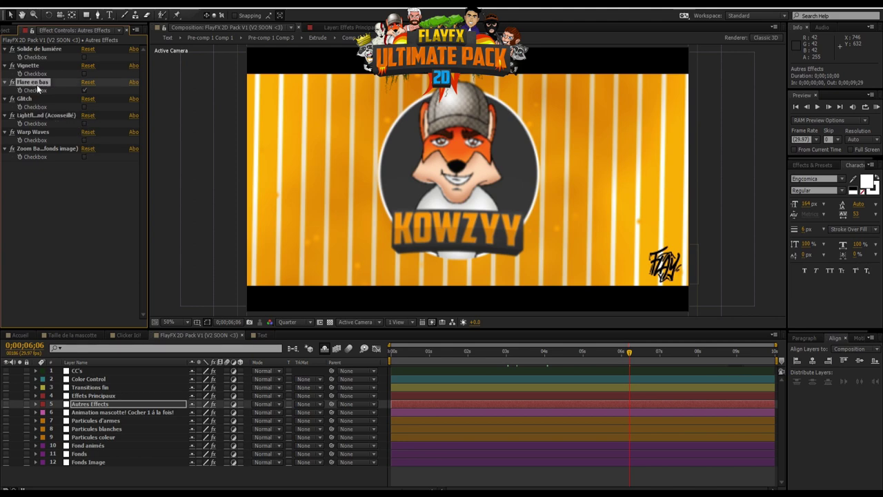
left_click(85, 124)
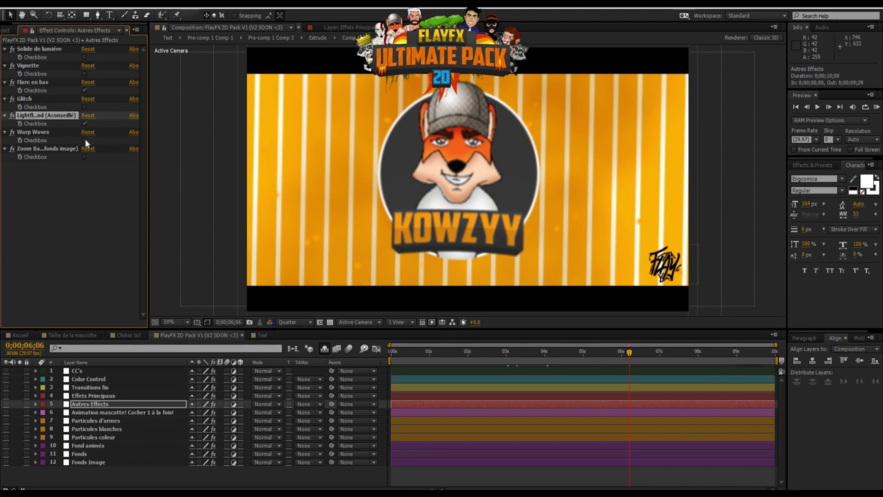
left_click(84, 140)
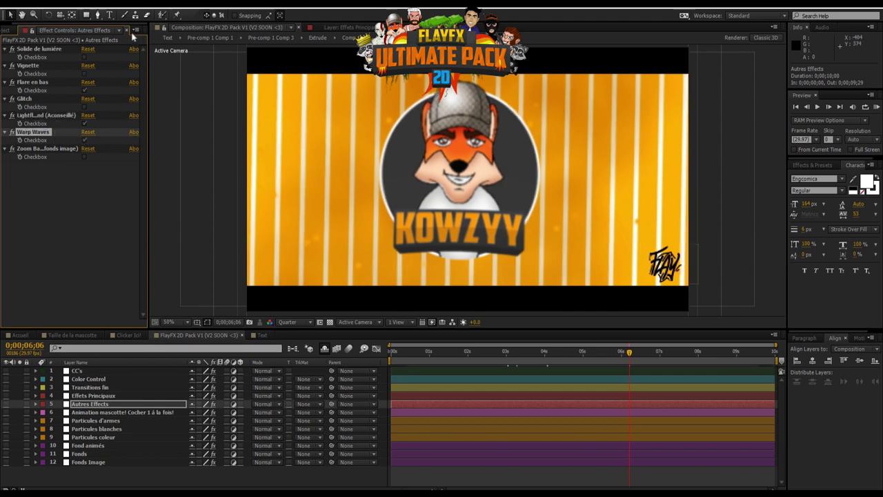
Widen the effect panel and enable RSMB / Motion Blur in Effets Principaux
left_click_drag(147, 62, 166, 62)
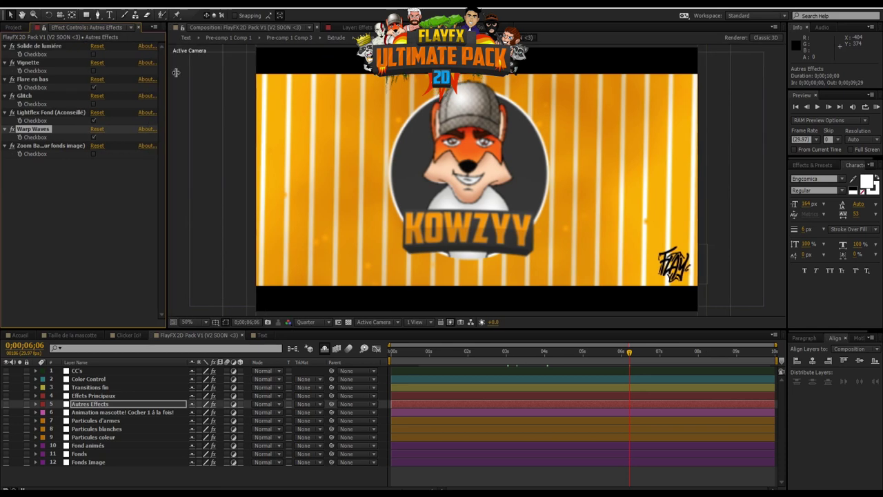
left_click(106, 200)
left_click(36, 114)
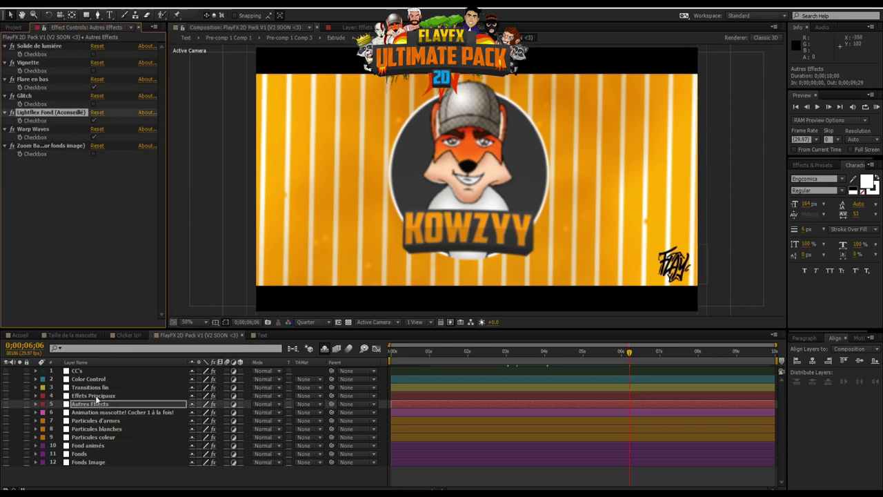
left_click(95, 396)
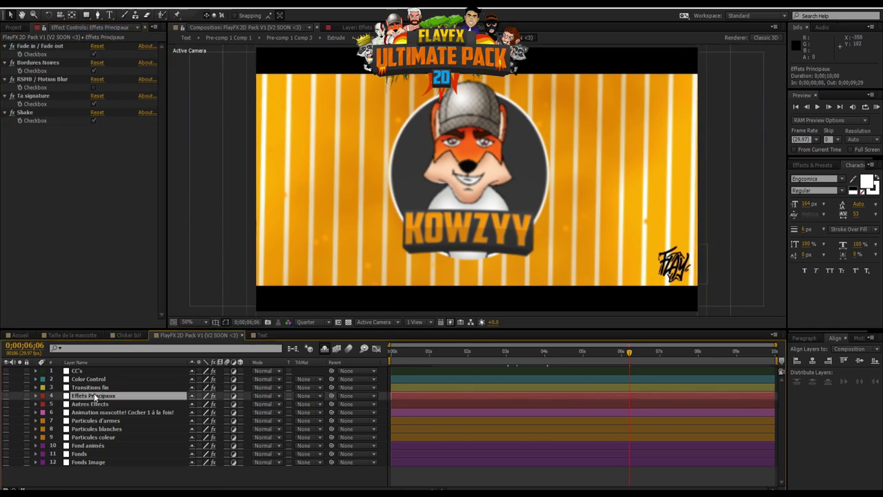
left_click(93, 88)
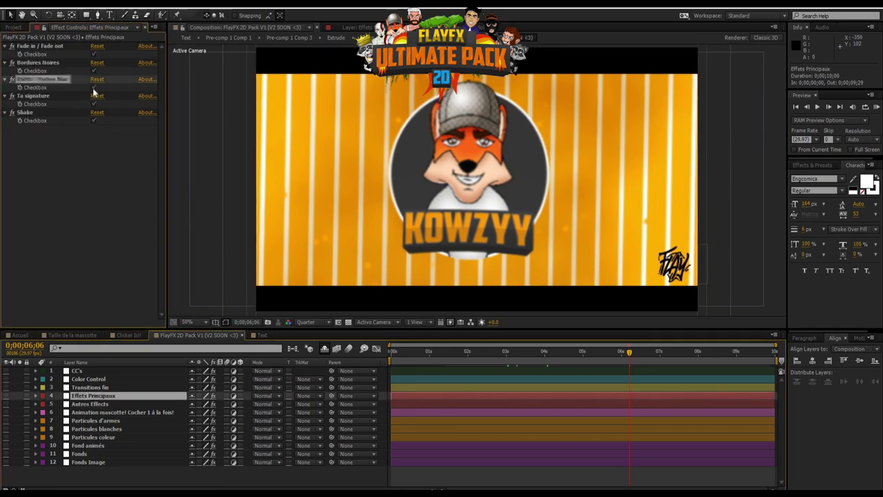
left_click(92, 388)
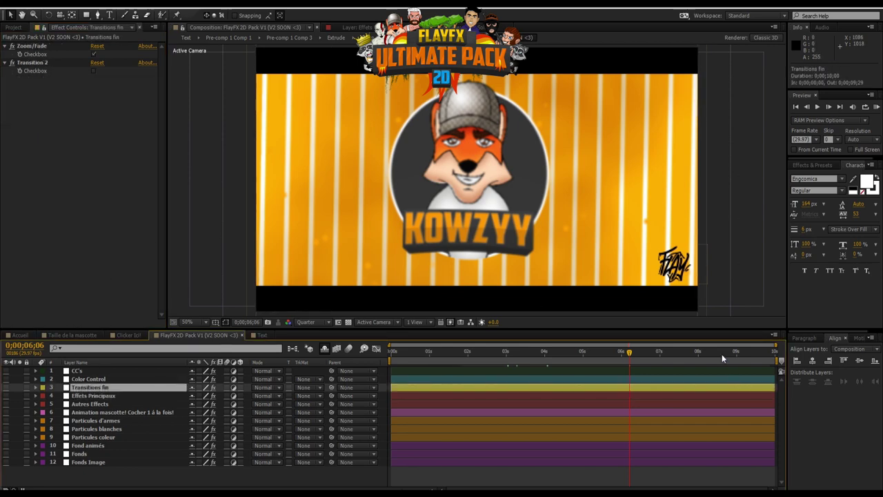
Near the end, swap the Zoom/Fade transition for Transition 2 and preview it
left_click(721, 354)
left_click_drag(722, 354, 735, 354)
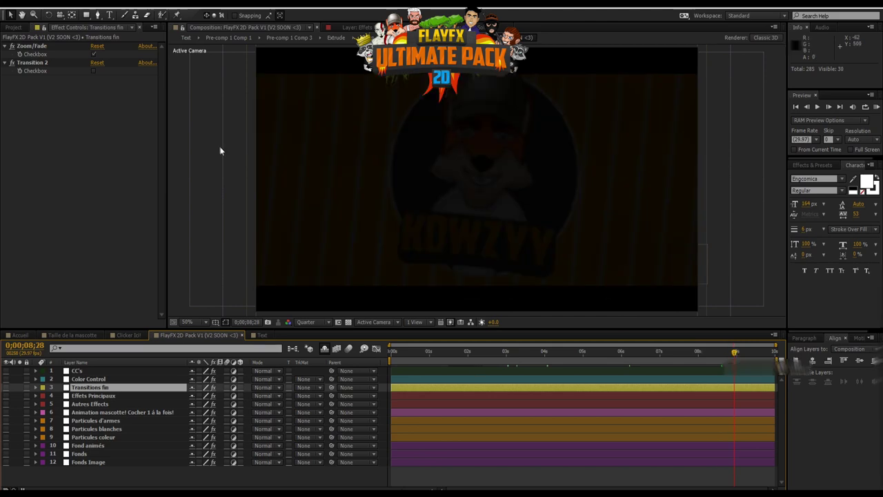
left_click(93, 55)
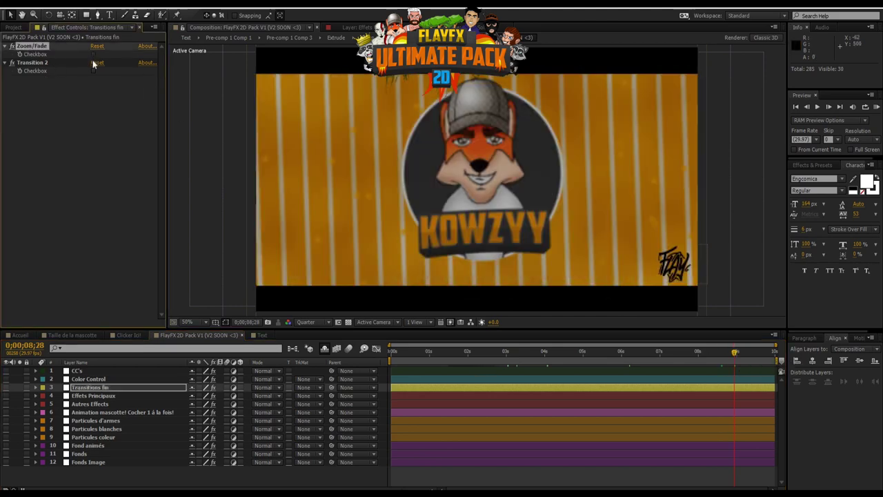
left_click(93, 71)
left_click_drag(735, 352, 740, 352)
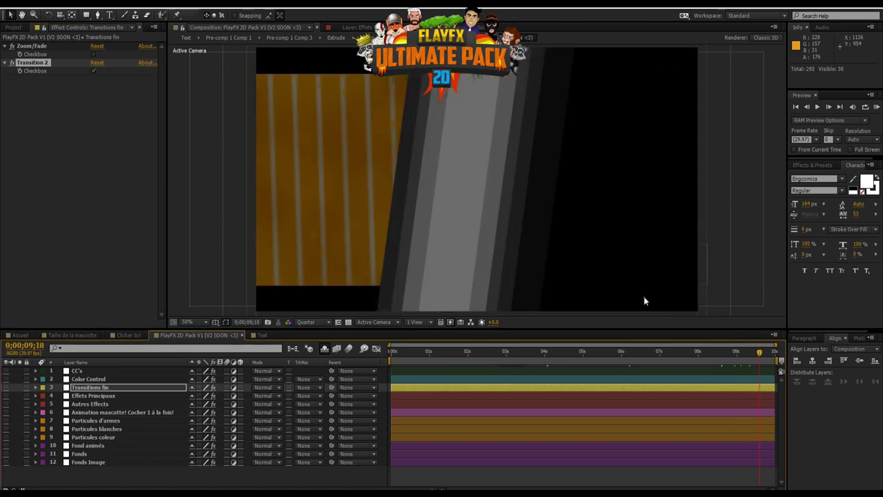
Show the transparency checkerboard and inspect the mascot in the ending frame
left_click(347, 322)
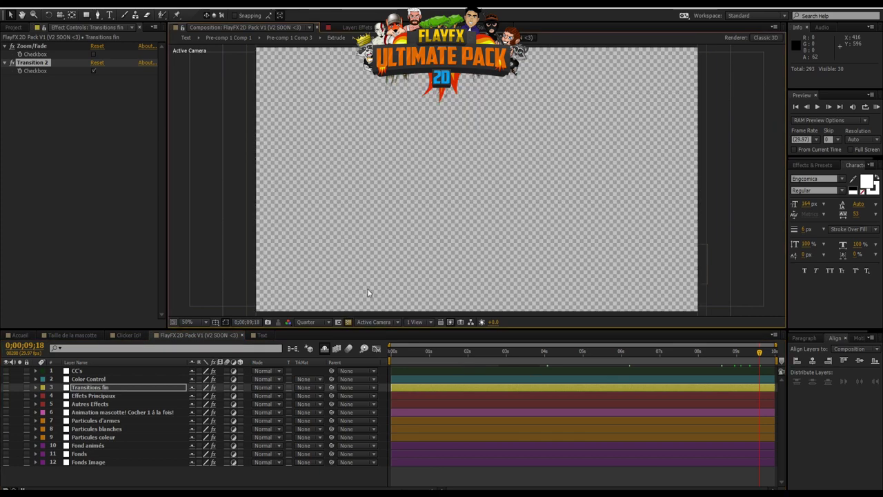
scroll(368, 292, "up", 1)
scroll(481, 182, "down", 2)
scroll(482, 182, "up", 1)
scroll(498, 206, "down", 2)
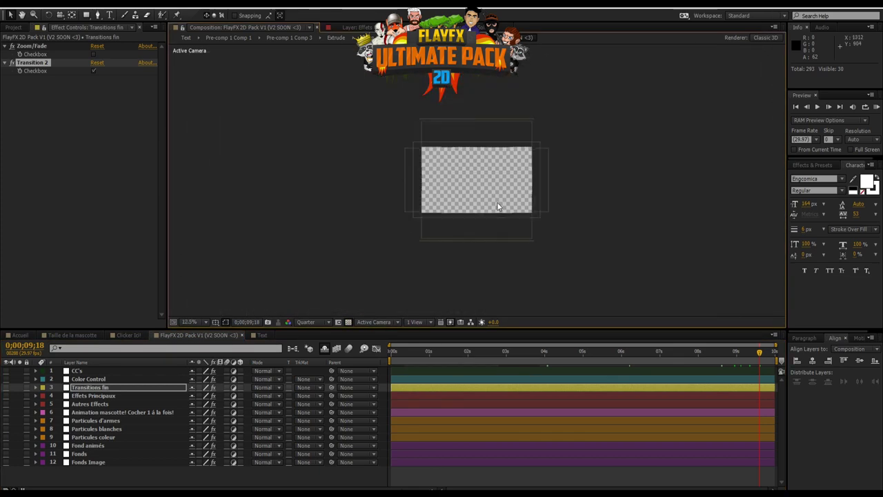
left_click_drag(612, 226, 388, 116)
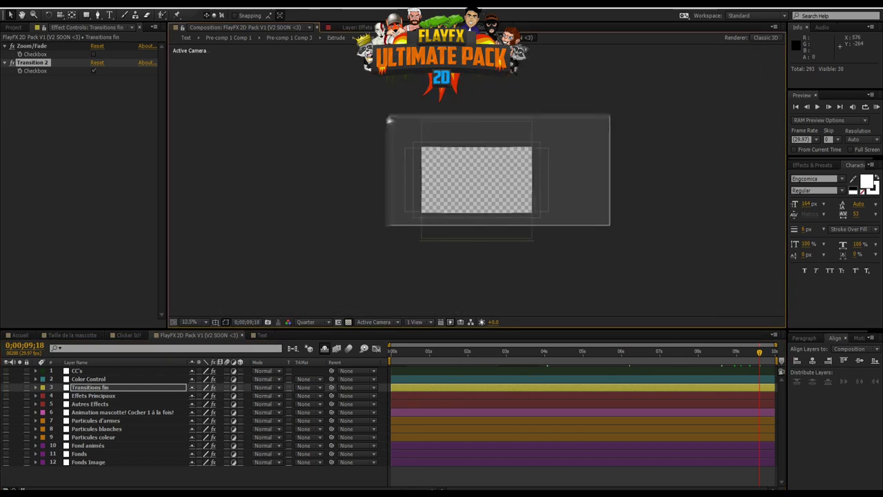
left_click(746, 353)
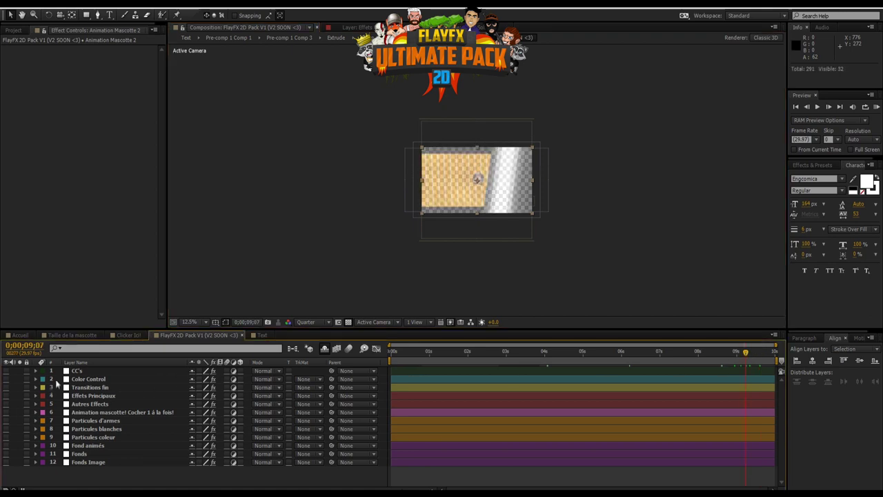
Compare the ending with Transition 2 off and on, keeping it on for the grey wipe
left_click(83, 379)
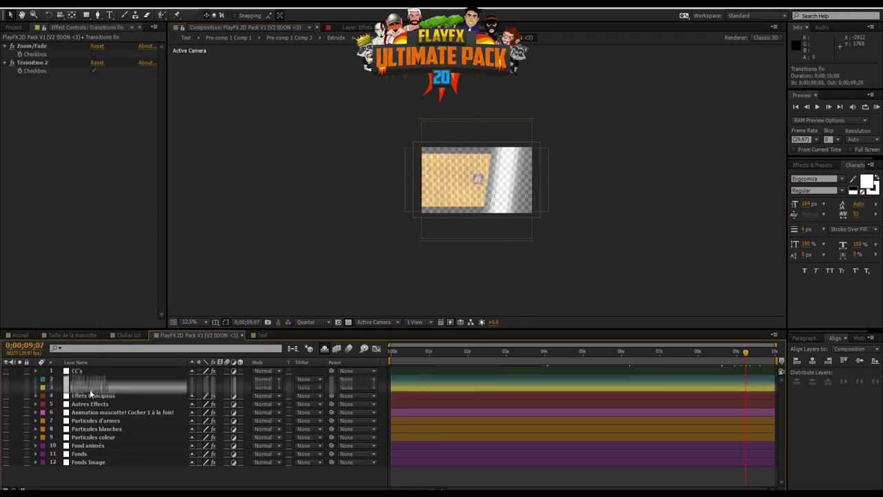
left_click(88, 387)
left_click(94, 72)
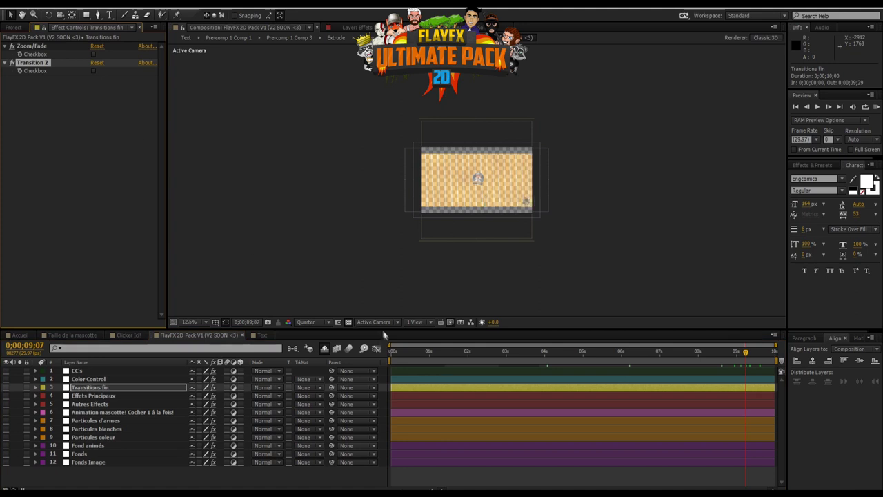
key("period")
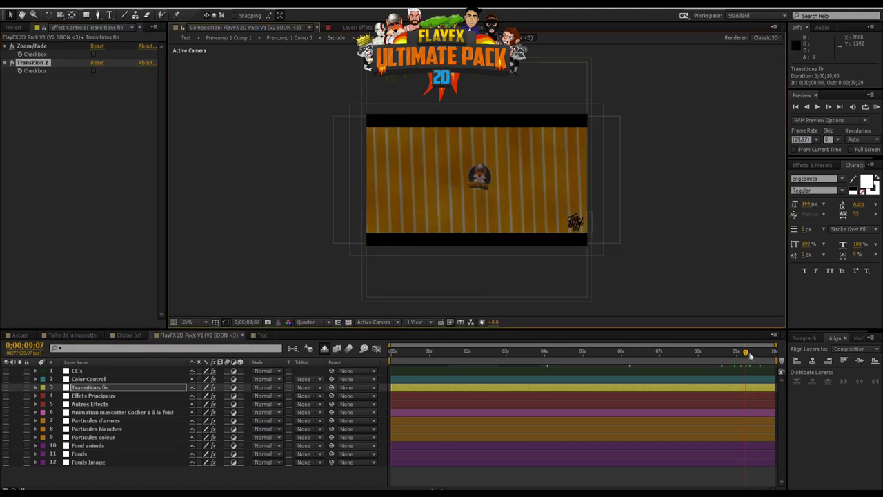
left_click_drag(750, 354, 762, 354)
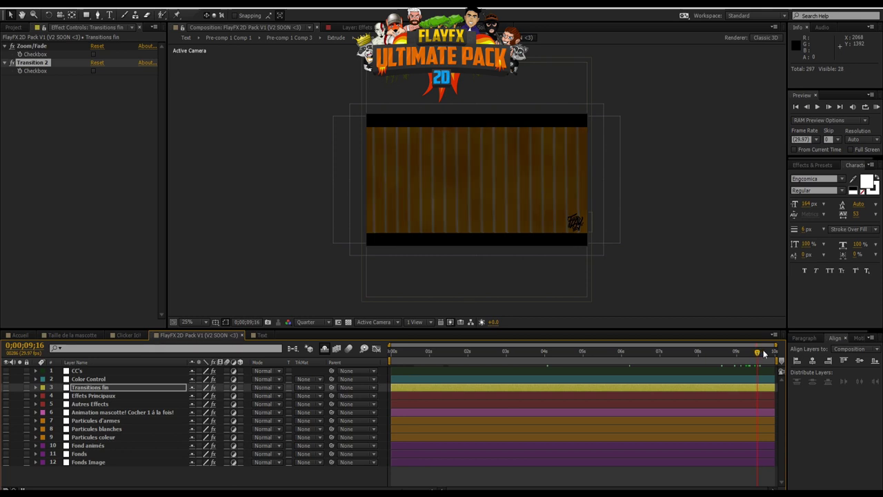
left_click_drag(764, 353, 743, 353)
left_click(93, 71)
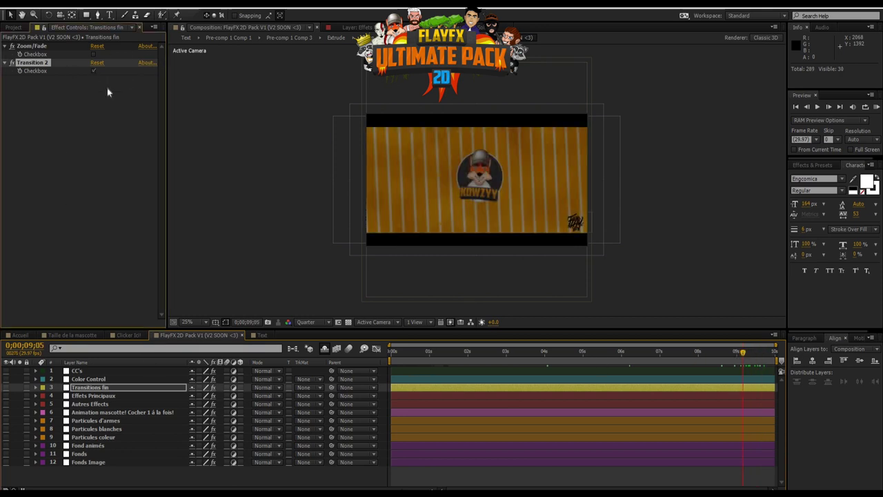
left_click_drag(743, 354, 753, 353)
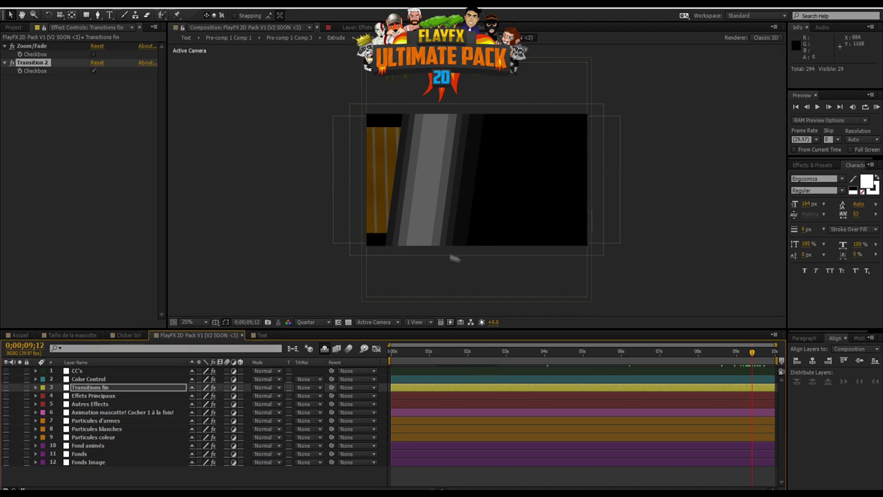
Jump back to about 3 seconds and review the CC 1–CC 3 effects on CC's layer
left_click(93, 379)
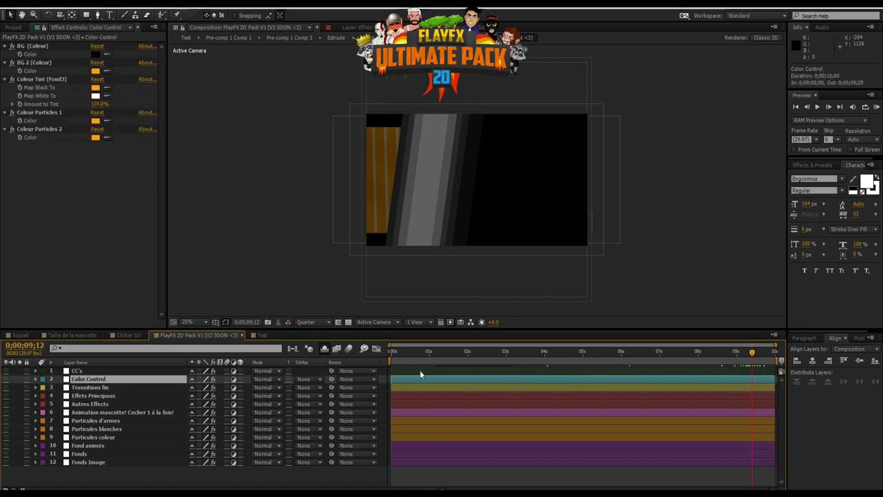
left_click(515, 352)
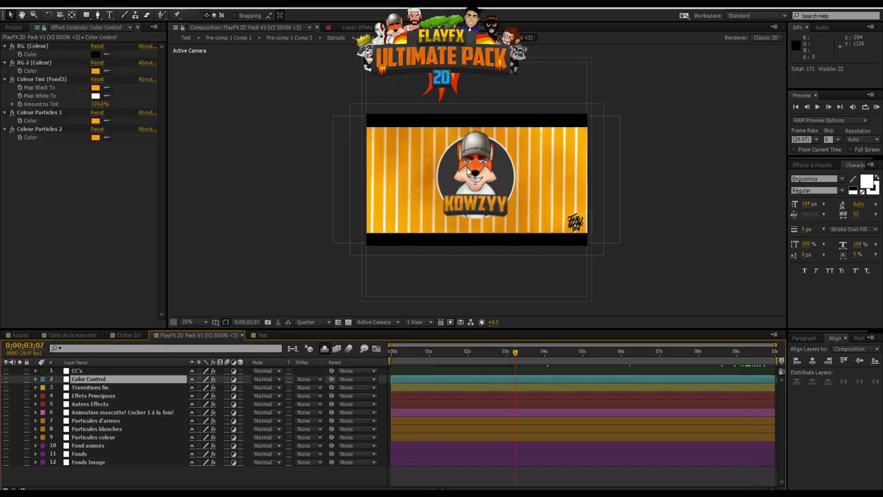
left_click(86, 371)
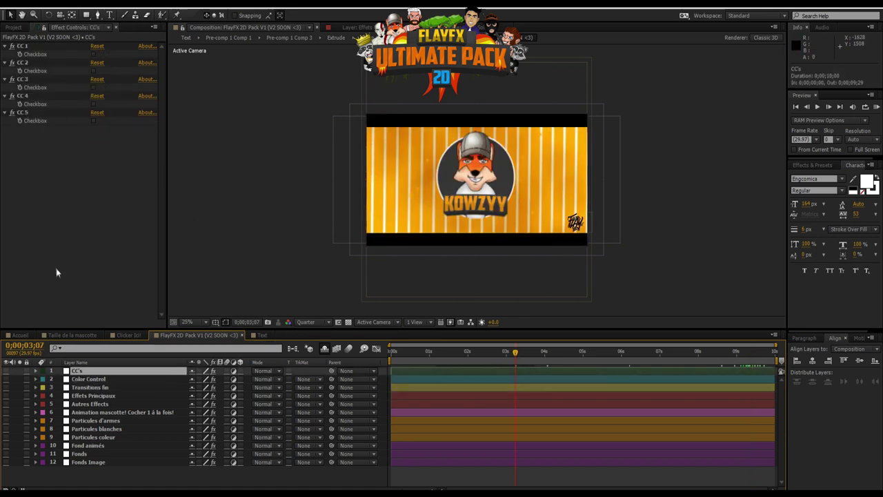
left_click(95, 76)
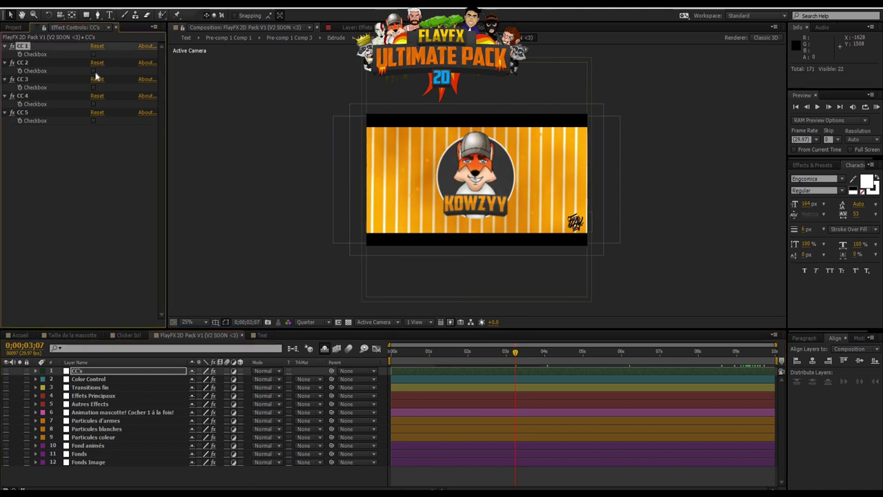
left_click(95, 72)
left_click(94, 88)
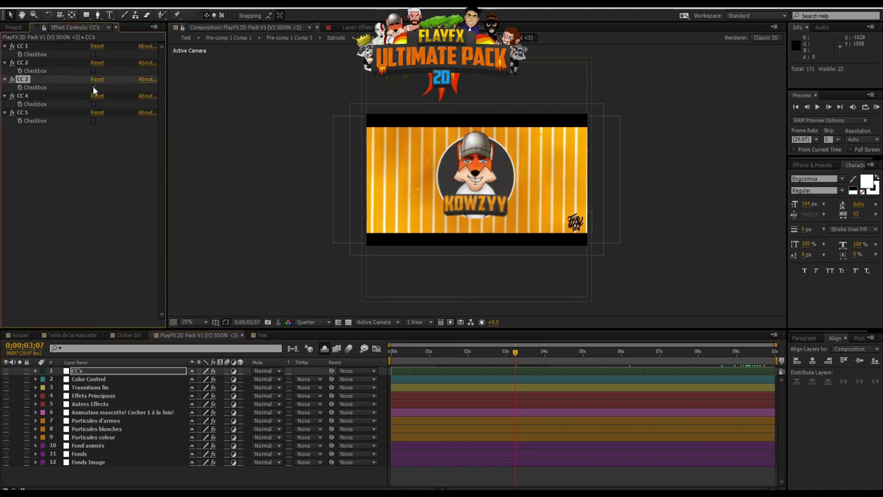
Try CC 3 and turn it back off, then switch on CC 1
left_click(94, 87)
left_click(94, 103)
left_click(93, 88)
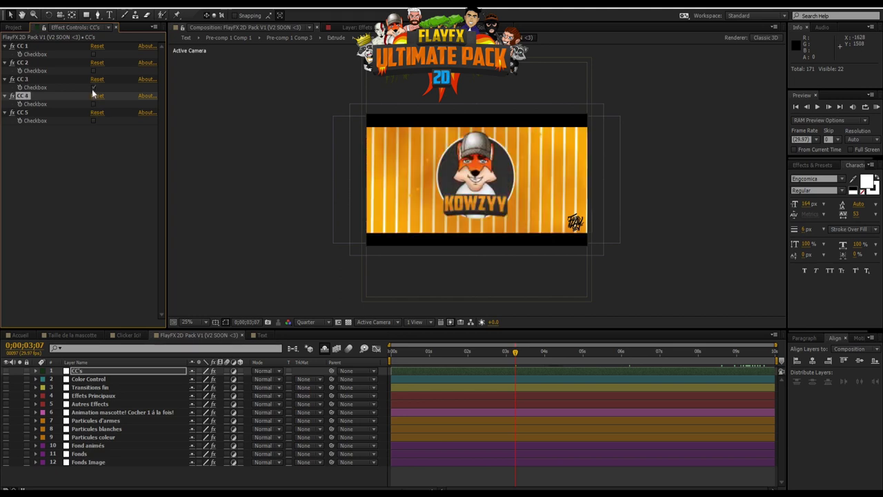
left_click(94, 54)
left_click(94, 54)
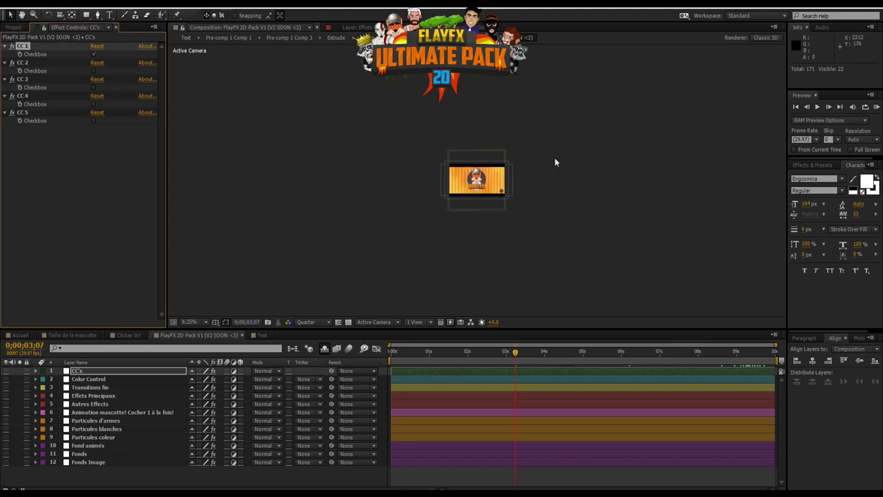
left_click(16, 28)
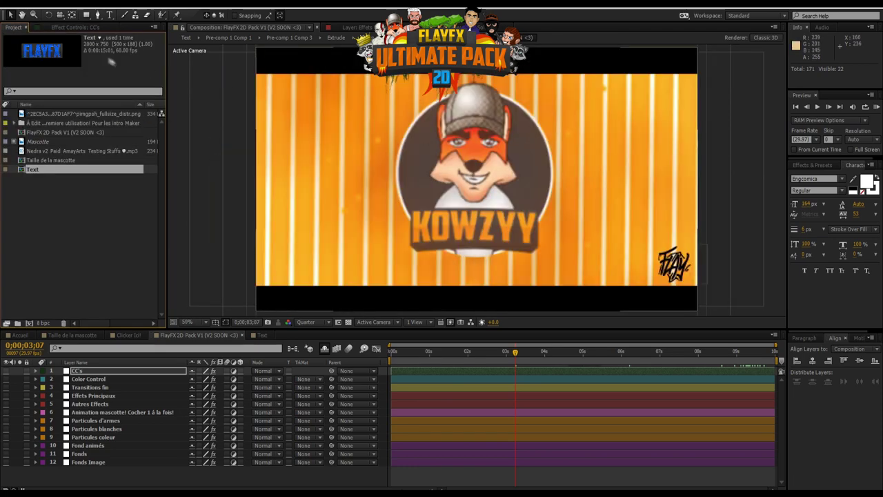
Add the Text composition to the render queue and accept its render settings
left_click(61, 4)
left_click(72, 87)
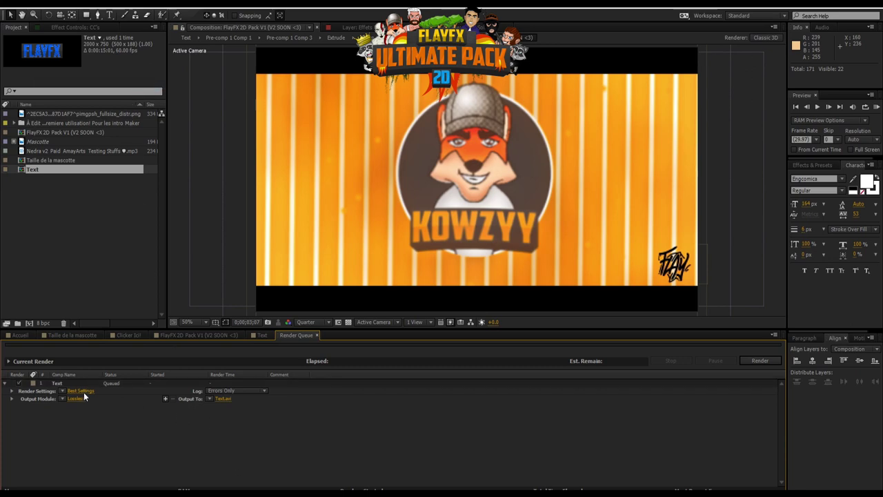
left_click(83, 392)
left_click(225, 254)
Set the output module to QuickTime with the H.264 video codec
left_click(75, 399)
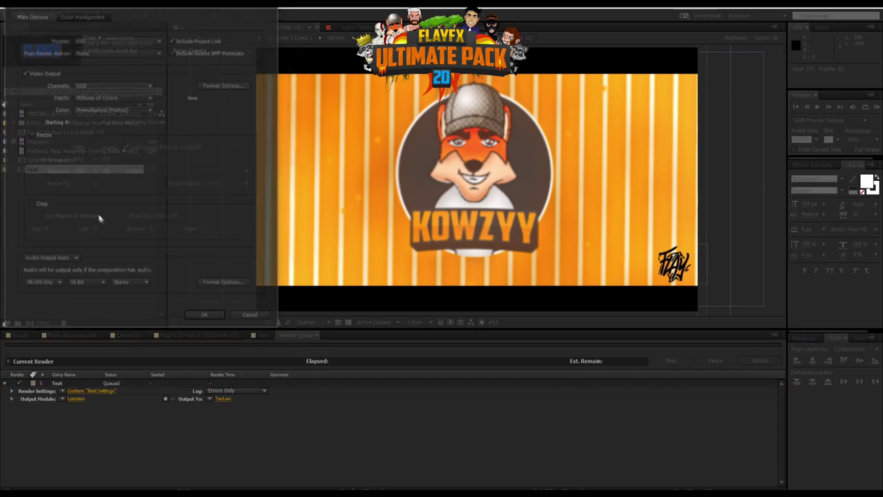
left_click(117, 40)
left_click(101, 158)
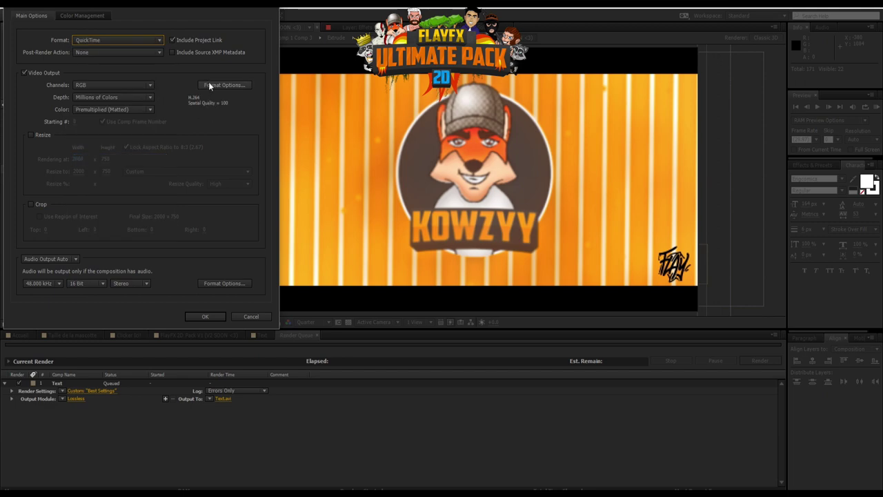
left_click(233, 85)
left_click(299, 126)
left_click(283, 126)
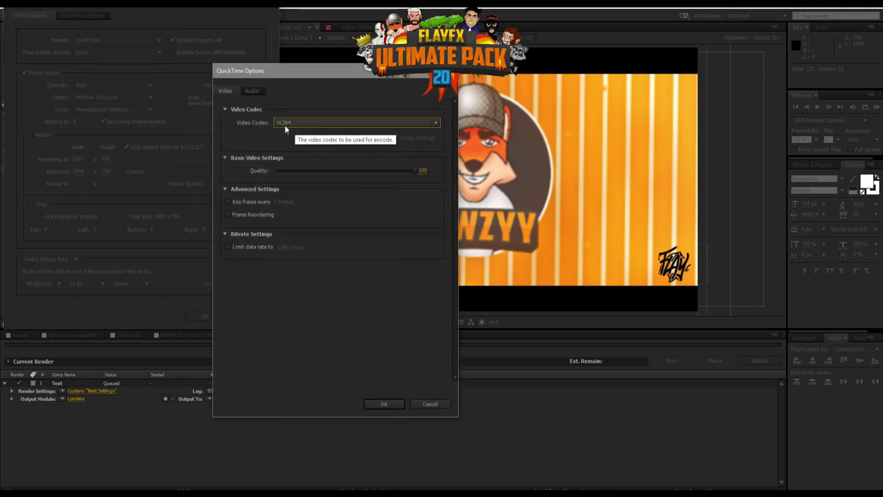
left_click(384, 404)
left_click(204, 316)
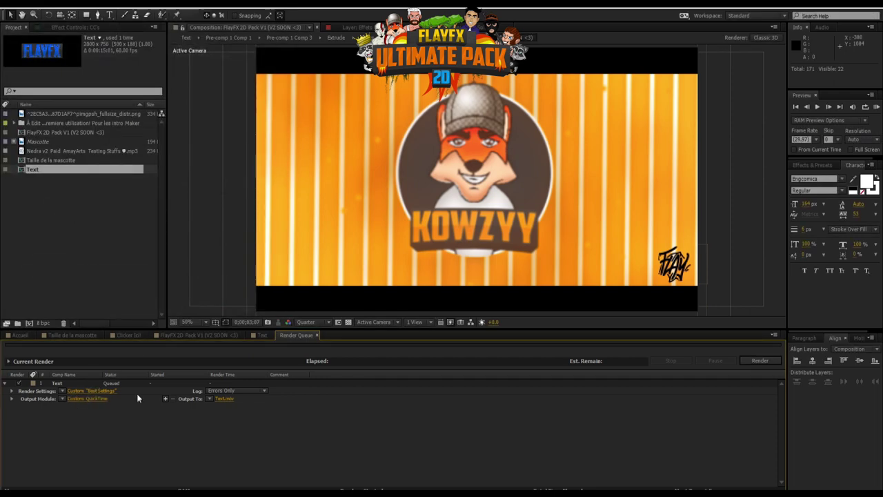
Save the output to the desktop as kowzyy.mov and start rendering
left_click(224, 400)
type("kowz")
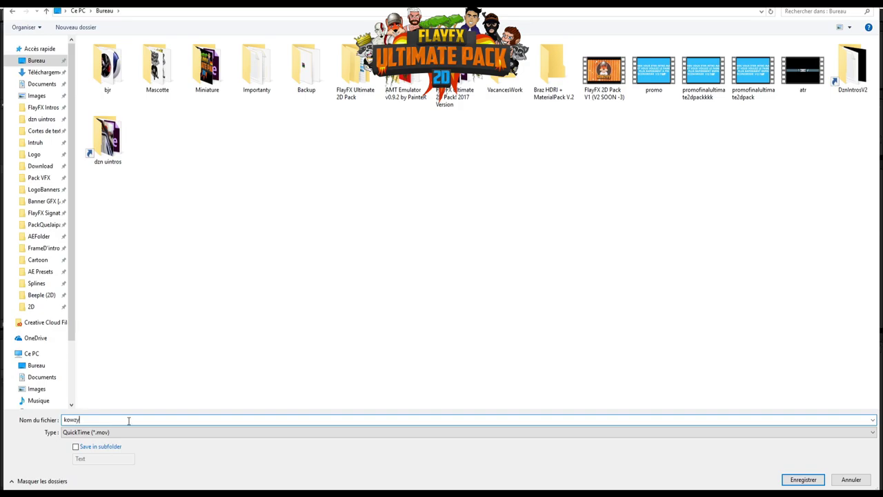
type("yy")
key("Return")
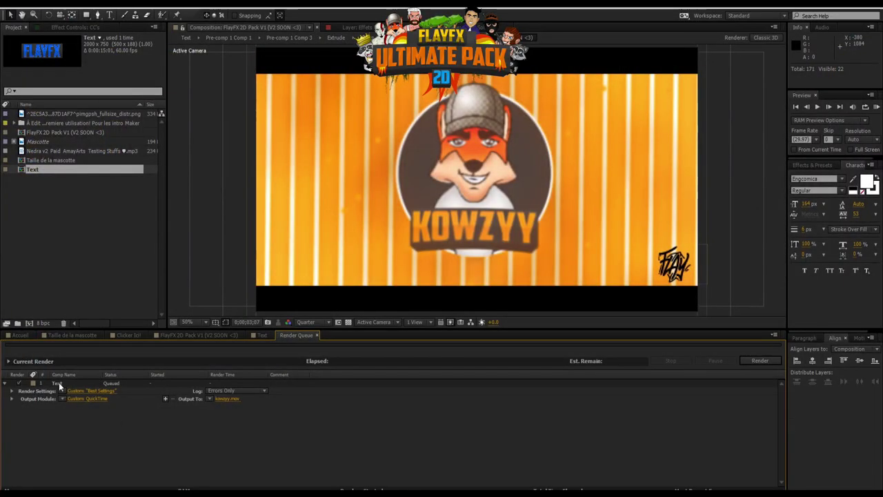
left_click(748, 361)
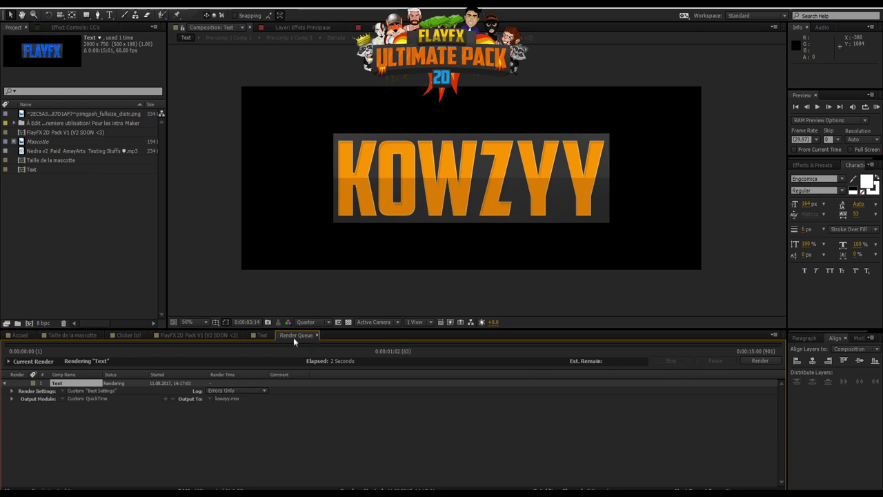
Queue the FlayFX 2D Pack V1 composition and delete both Text render items
left_click(199, 334)
left_click(67, 9)
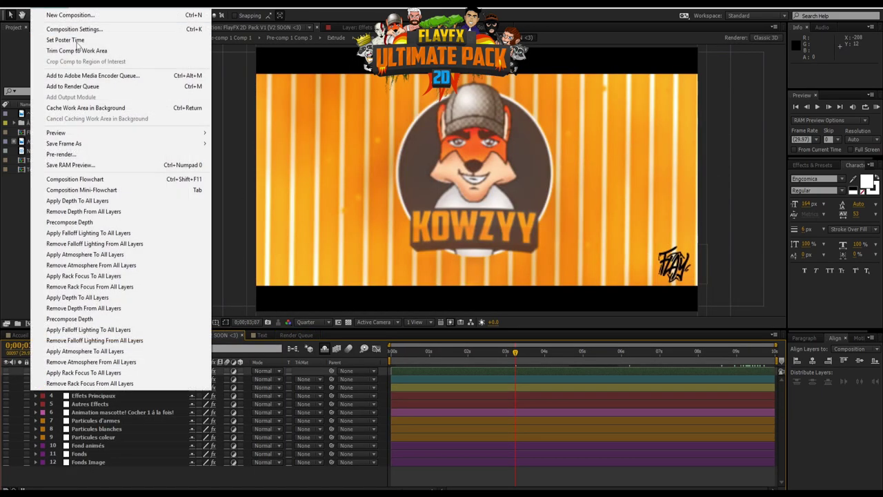
left_click(62, 86)
left_click(54, 408)
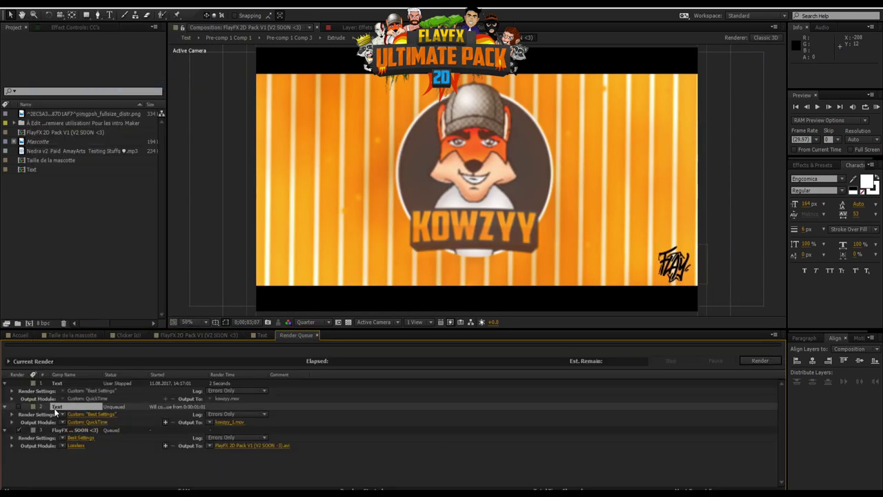
key("Delete")
left_click(60, 385)
key("Delete")
Set the intro render's output format to QuickTime
left_click(76, 399)
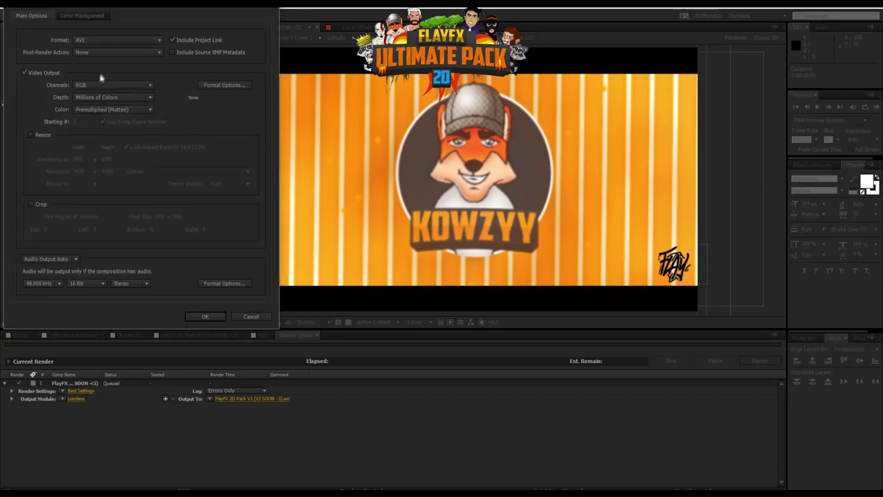
left_click(123, 40)
left_click(105, 160)
left_click(205, 316)
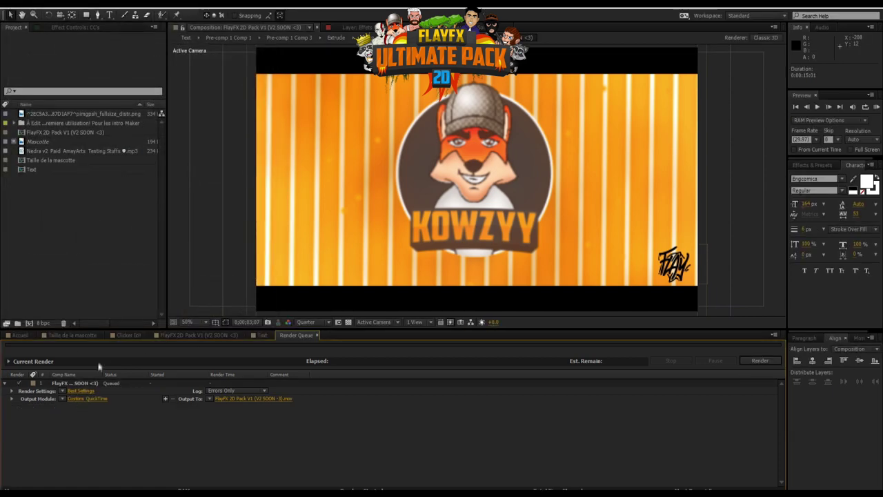
Name the output kowzyyy.mov instead of replacing kowzyy.mov, and render
left_click(233, 399)
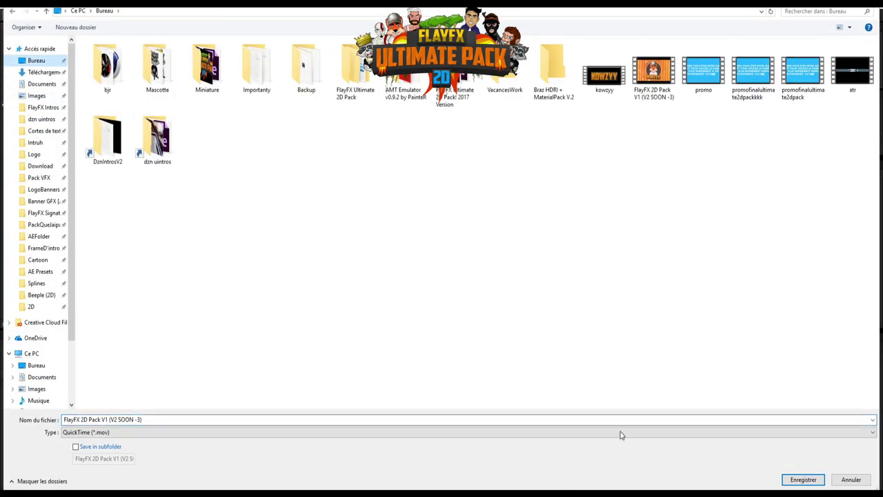
left_click(803, 480)
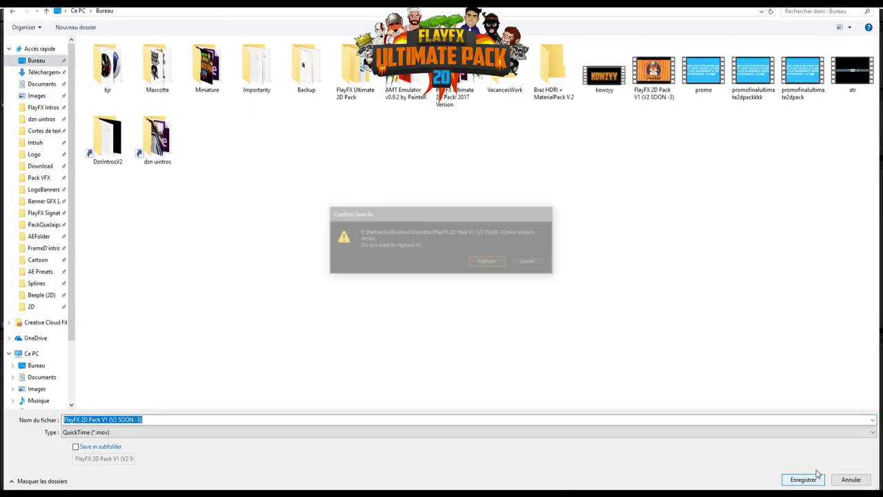
left_click(528, 261)
type("kowzy")
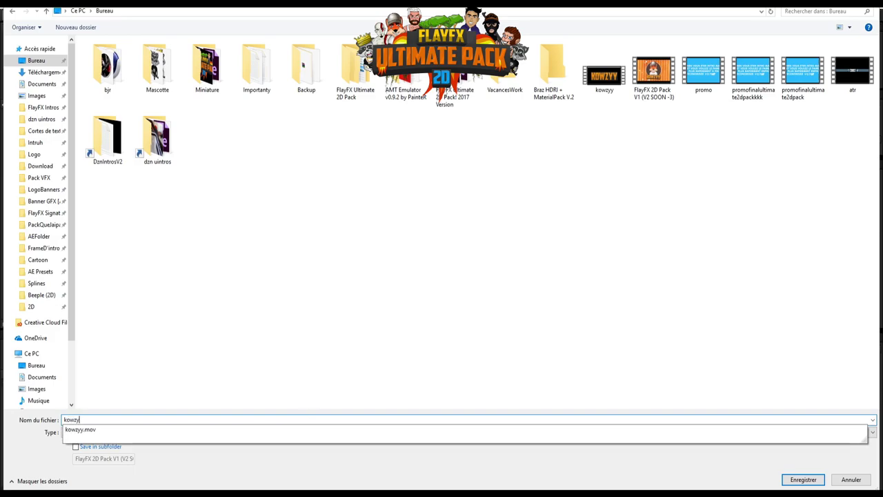
type("yyy")
key("Return")
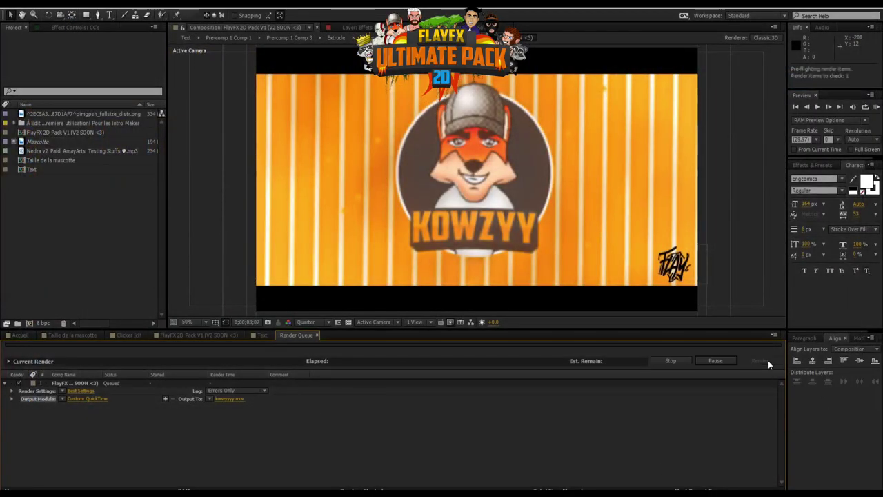
left_click(767, 360)
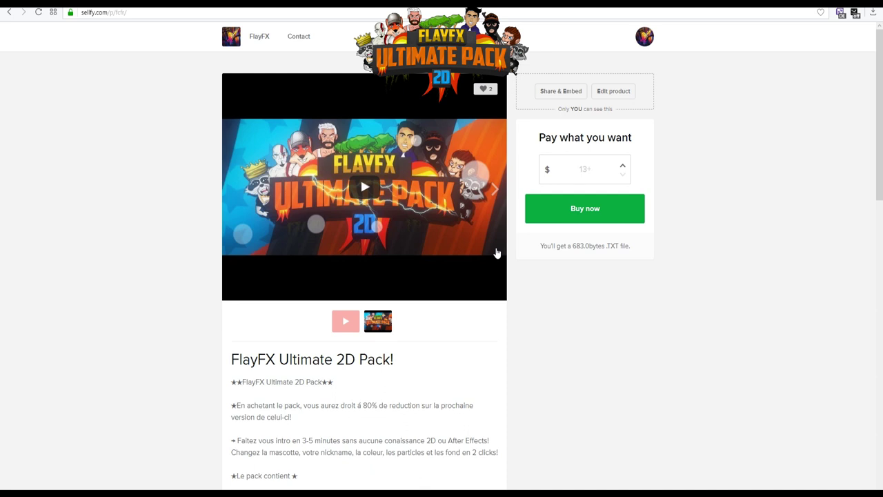
Reveal the suggested $16.25, $19.50 and $26 prices in the pay-what-you-want field
left_click(596, 173)
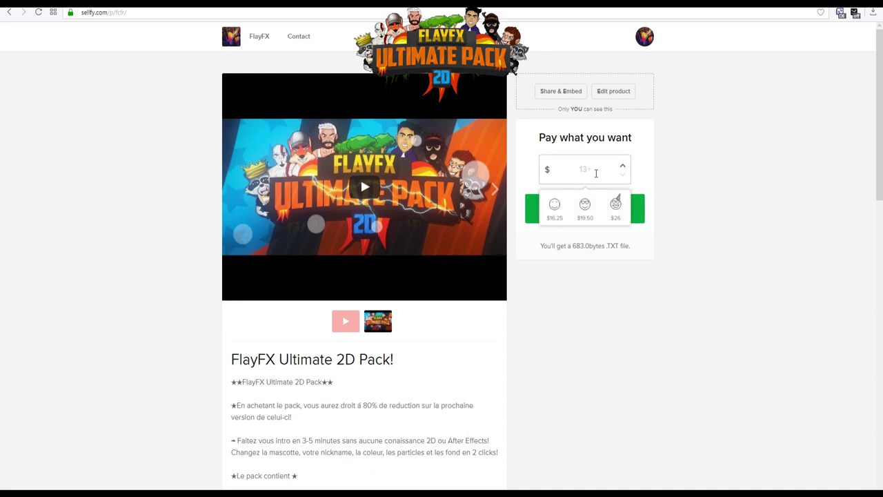